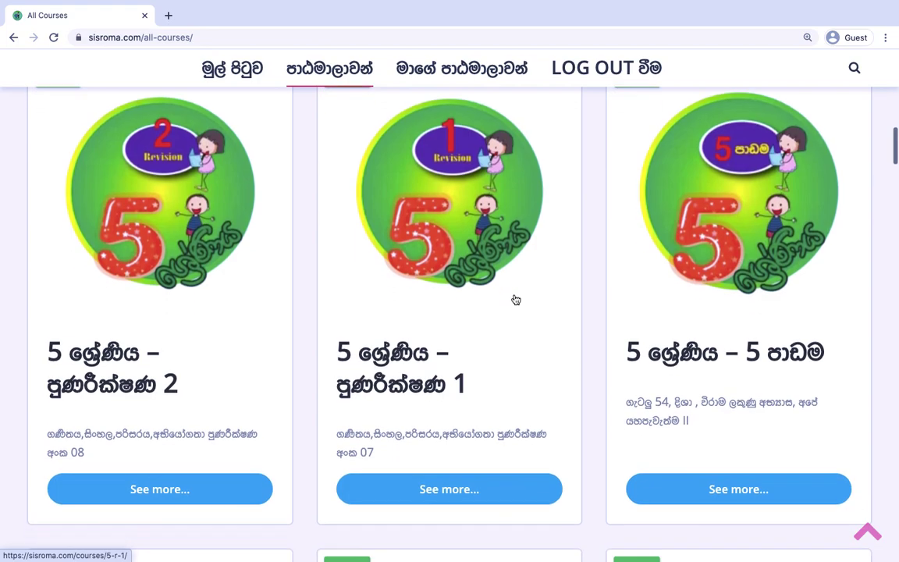
{"action": "scroll", "coordinate": [515, 298], "scroll_direction": "down", "scroll_amount": 5}
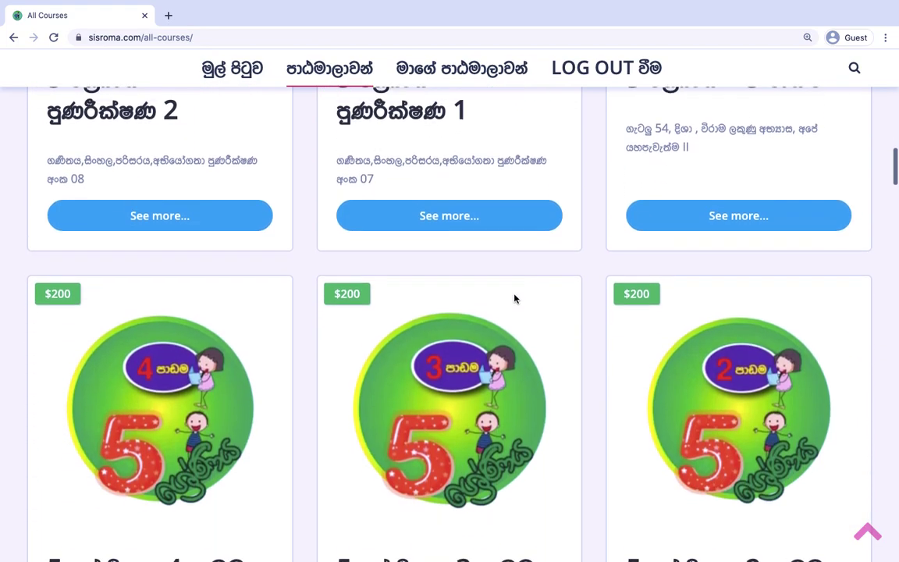
{"action": "scroll", "coordinate": [515, 299], "scroll_direction": "down", "scroll_amount": 1}
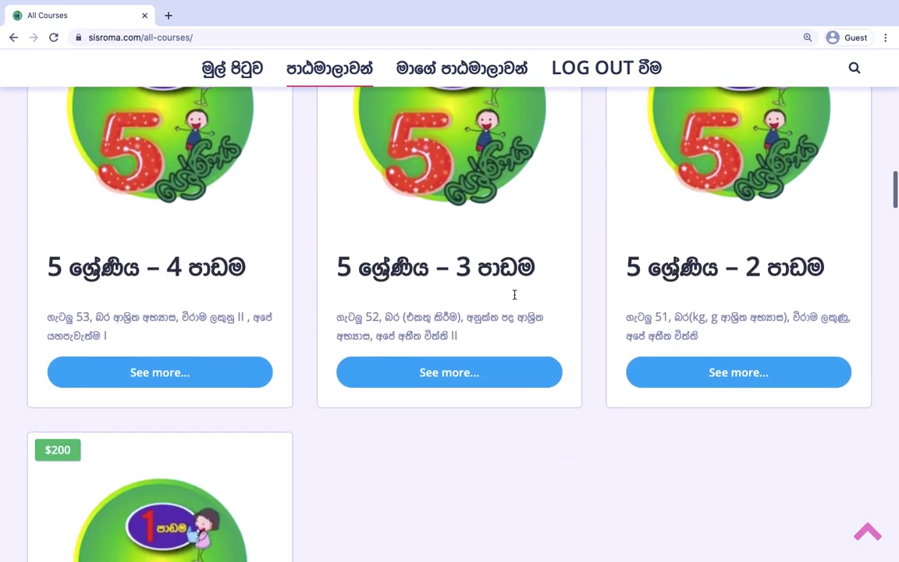
{"action": "scroll", "coordinate": [515, 300], "scroll_direction": "up", "scroll_amount": 2}
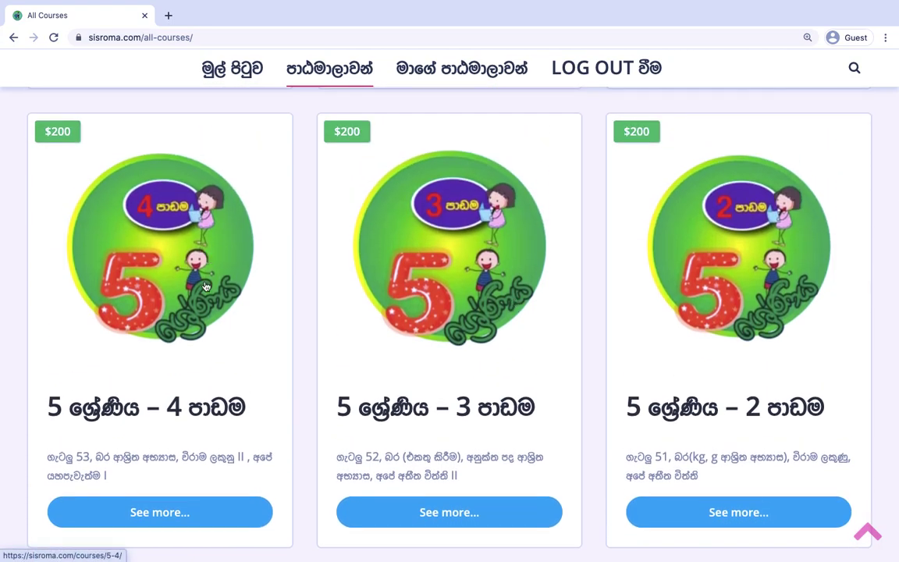
{"action": "scroll", "coordinate": [205, 282], "scroll_direction": "up", "scroll_amount": 5}
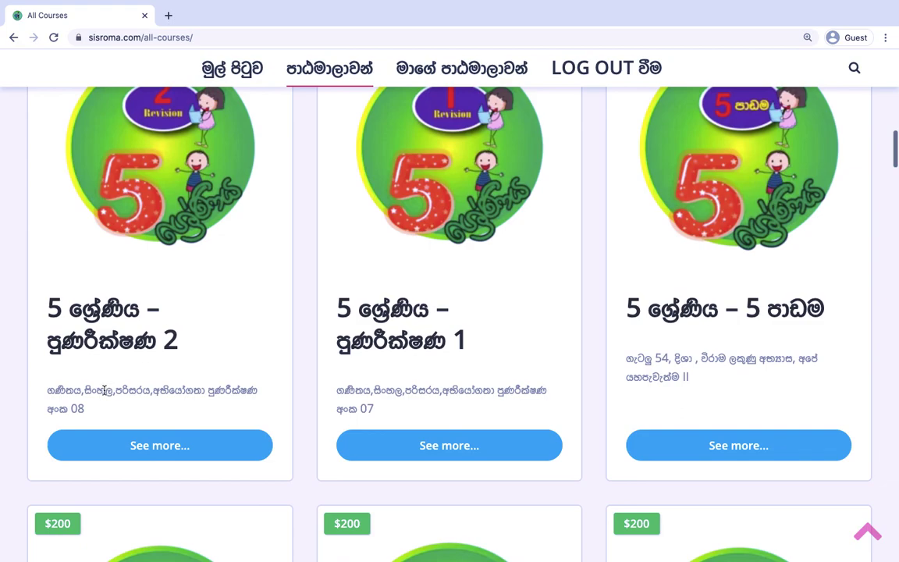
{"action": "left_click_drag", "start_coordinate": [49, 388], "coordinate": [88, 414]}
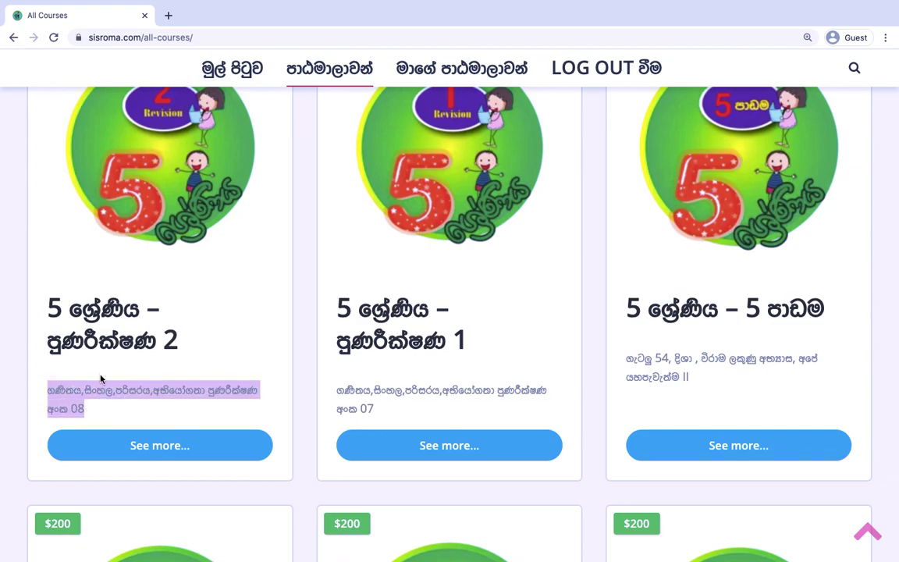
{"action": "left_click", "coordinate": [107, 389]}
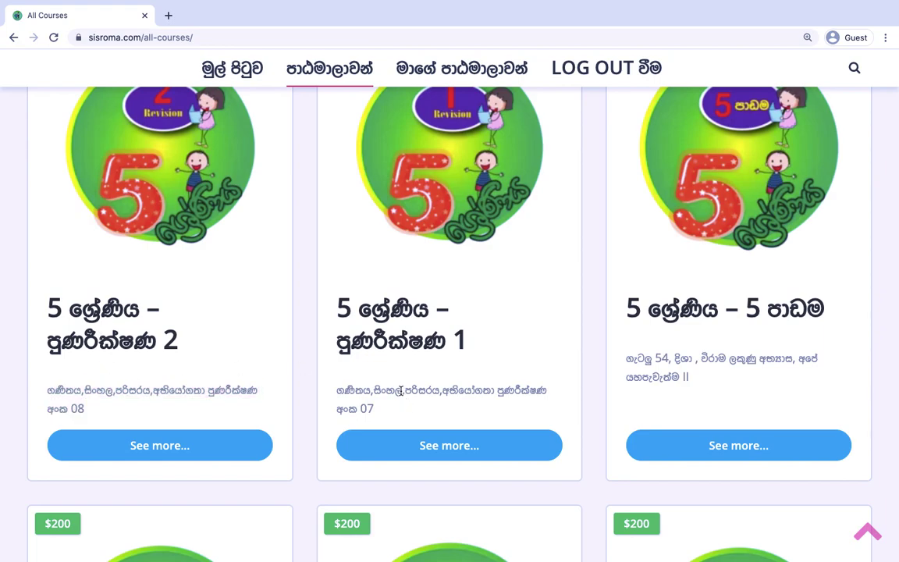
{"action": "scroll", "coordinate": [337, 368], "scroll_direction": "down", "scroll_amount": 1}
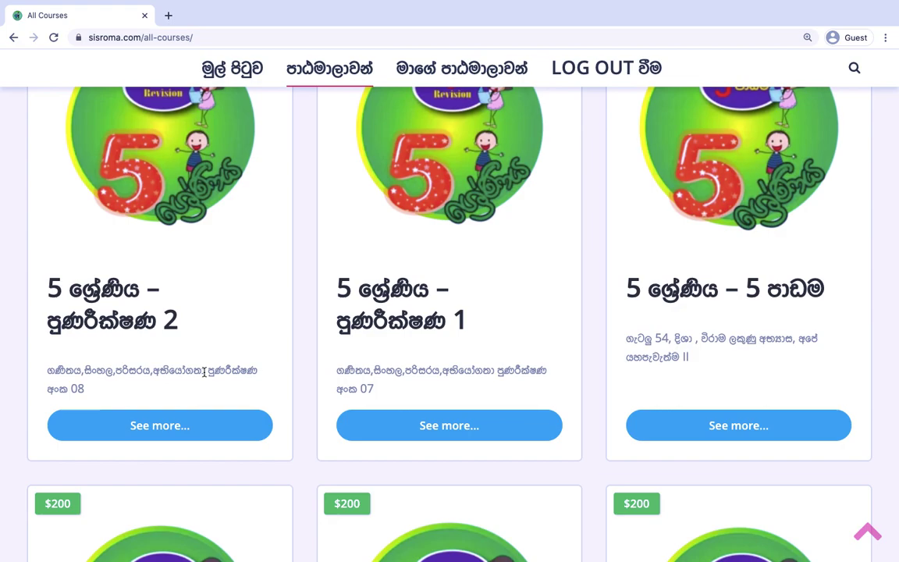
{"action": "scroll", "coordinate": [204, 373], "scroll_direction": "down", "scroll_amount": 2}
{"action": "scroll", "coordinate": [204, 372], "scroll_direction": "down", "scroll_amount": 5}
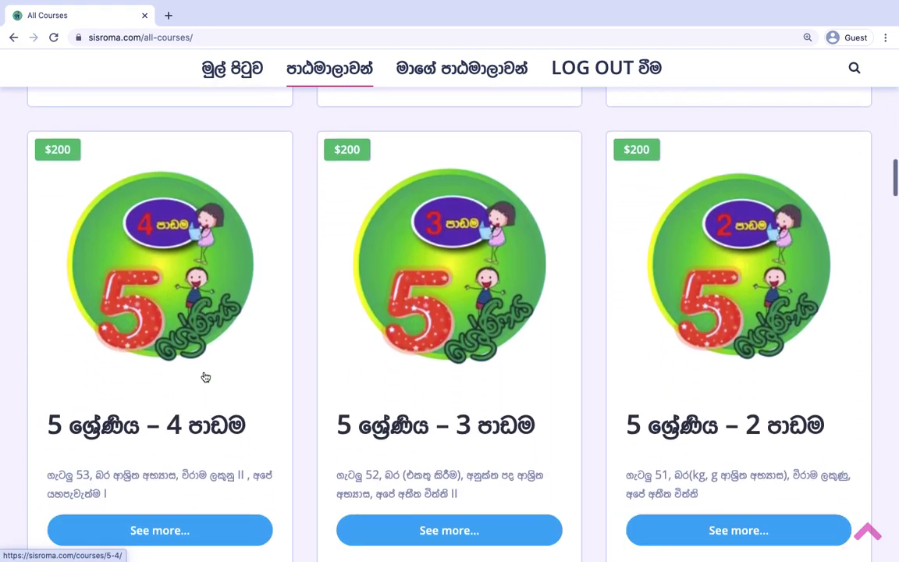
{"action": "scroll", "coordinate": [205, 377], "scroll_direction": "down", "scroll_amount": 10}
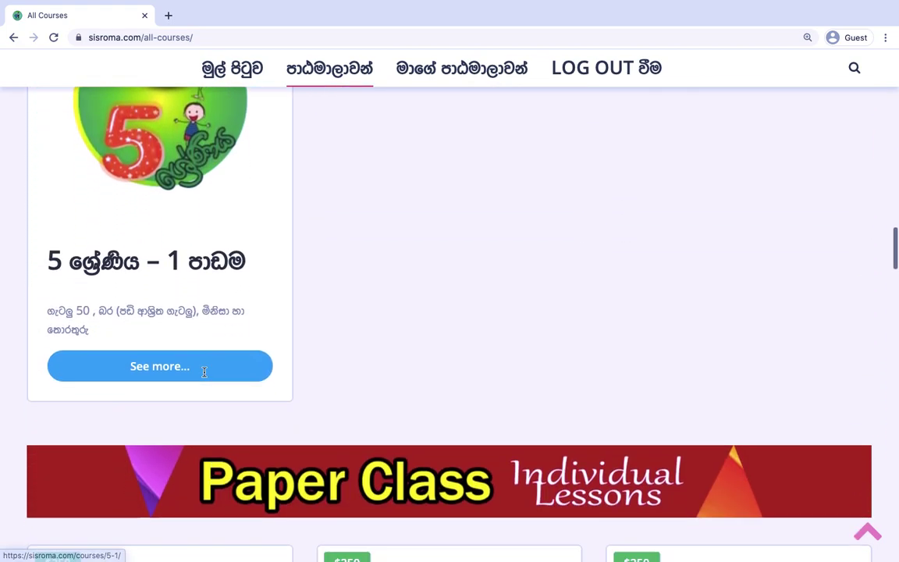
{"action": "scroll", "coordinate": [205, 377], "scroll_direction": "down", "scroll_amount": 4}
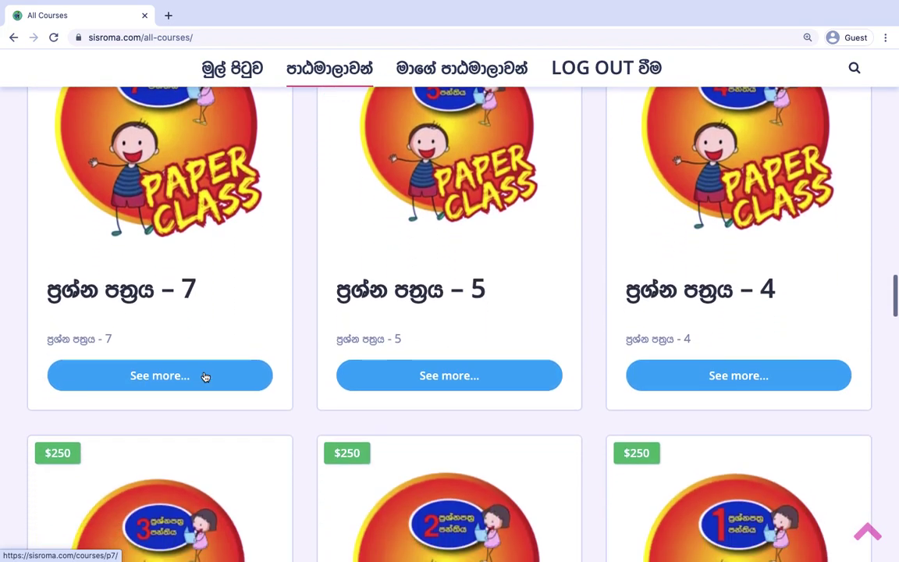
{"action": "scroll", "coordinate": [205, 377], "scroll_direction": "up", "scroll_amount": 10}
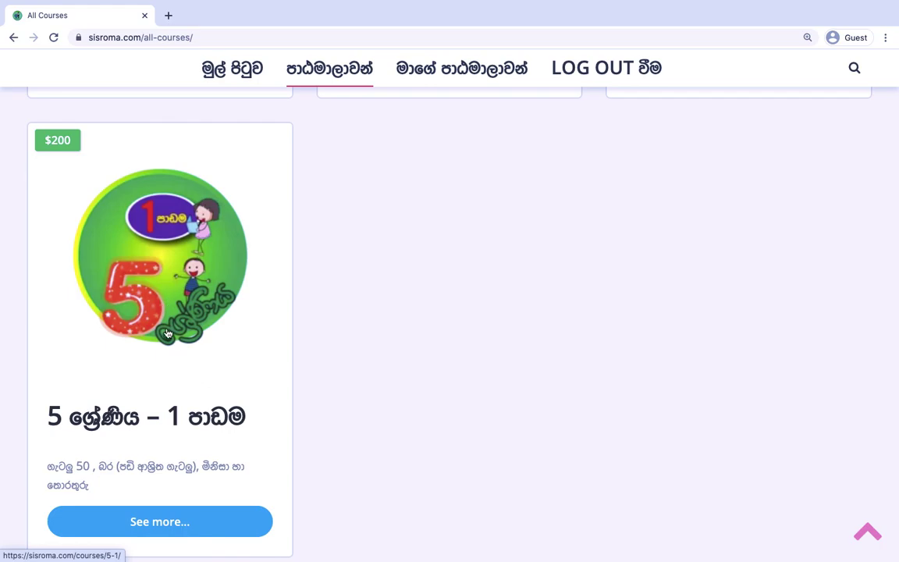
{"action": "scroll", "coordinate": [167, 334], "scroll_direction": "down", "scroll_amount": 1}
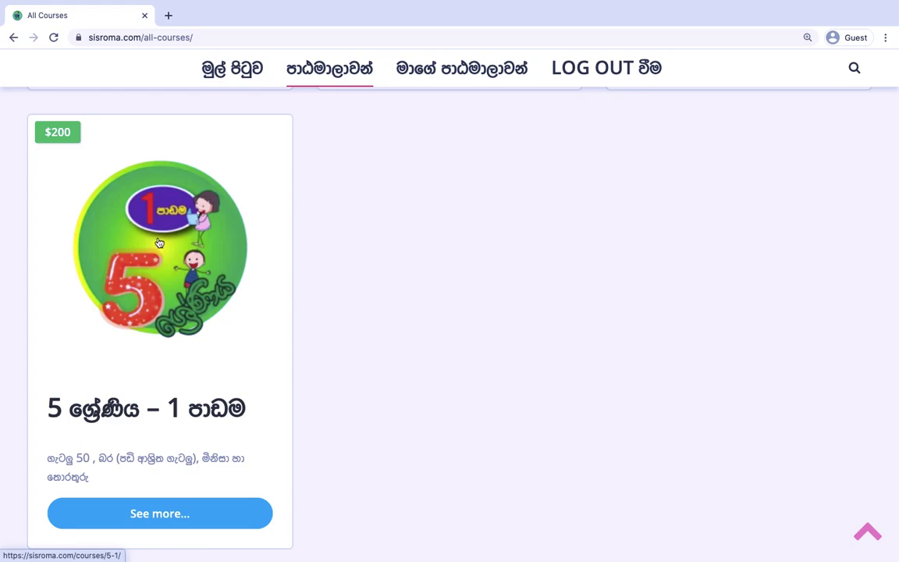
{"action": "scroll", "coordinate": [159, 243], "scroll_direction": "down", "scroll_amount": 1}
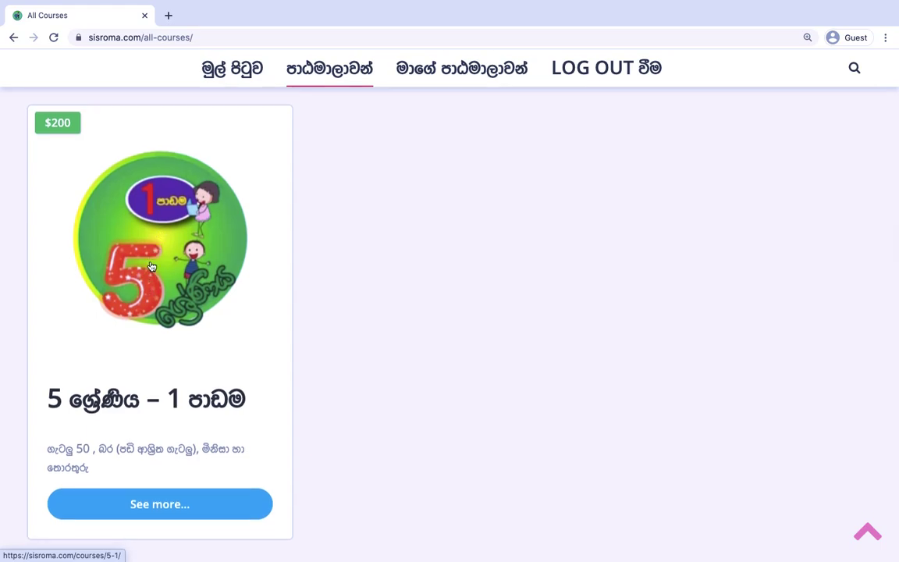
Open the 5 ශ්‍රේණිය – 1 පාඩම course page and review its Not Enrolled status and 200 price.
{"action": "left_click", "coordinate": [152, 266]}
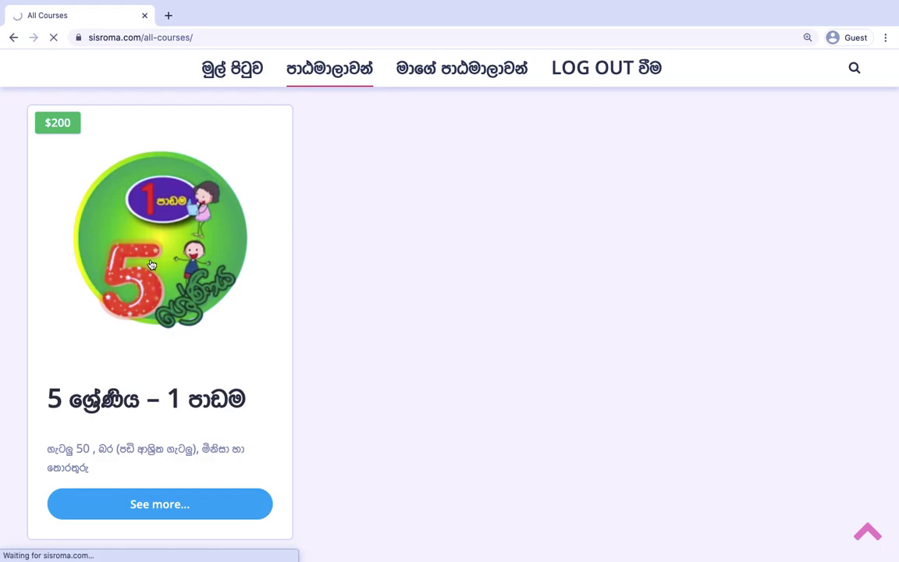
{"action": "scroll", "coordinate": [152, 265], "scroll_direction": "down", "scroll_amount": 5}
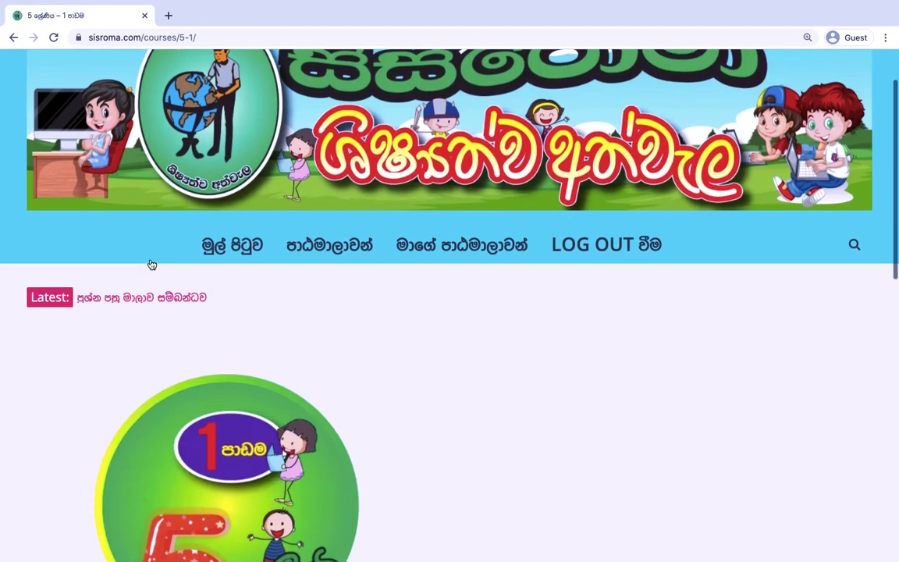
{"action": "scroll", "coordinate": [153, 265], "scroll_direction": "down", "scroll_amount": 3}
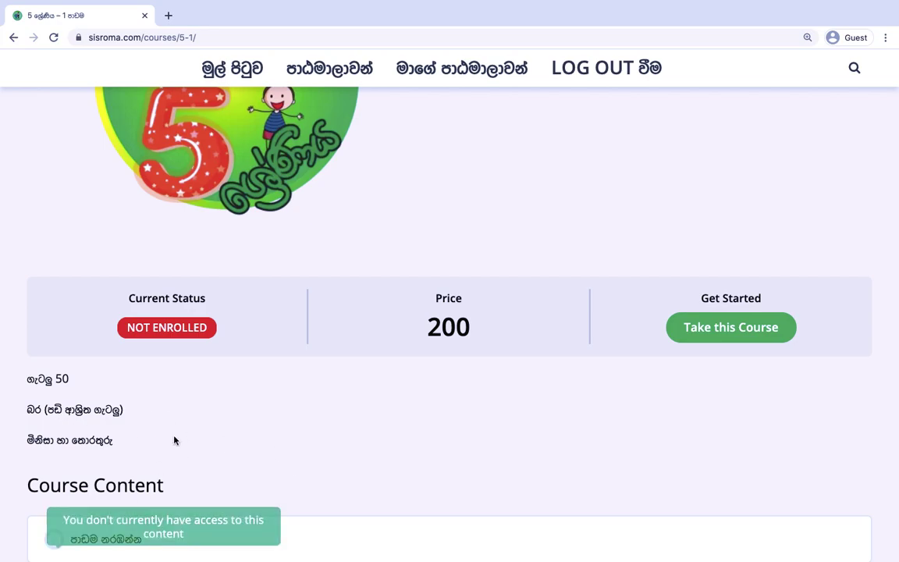
{"action": "scroll", "coordinate": [192, 408], "scroll_direction": "down", "scroll_amount": 2}
{"action": "mouse_move", "coordinate": [129, 453]}
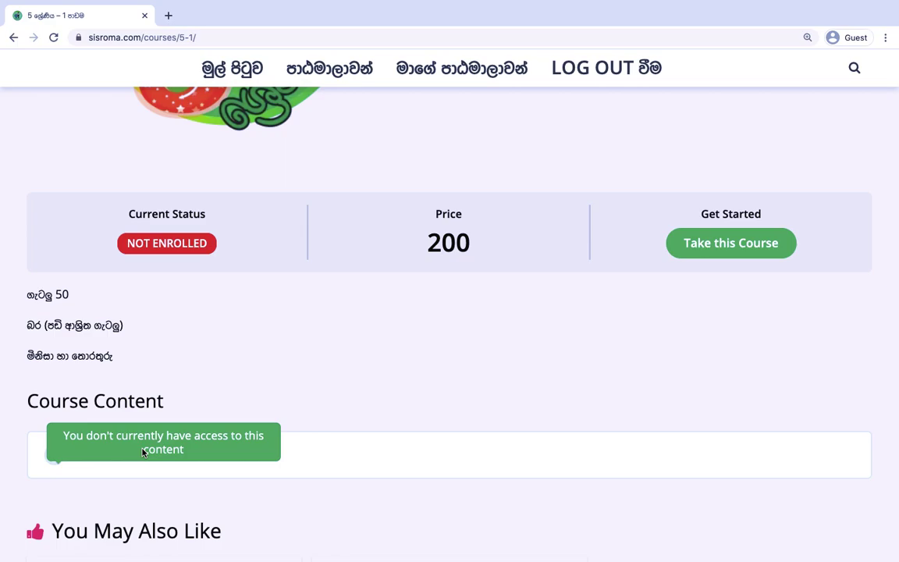
{"action": "scroll", "coordinate": [206, 368], "scroll_direction": "up", "scroll_amount": 2}
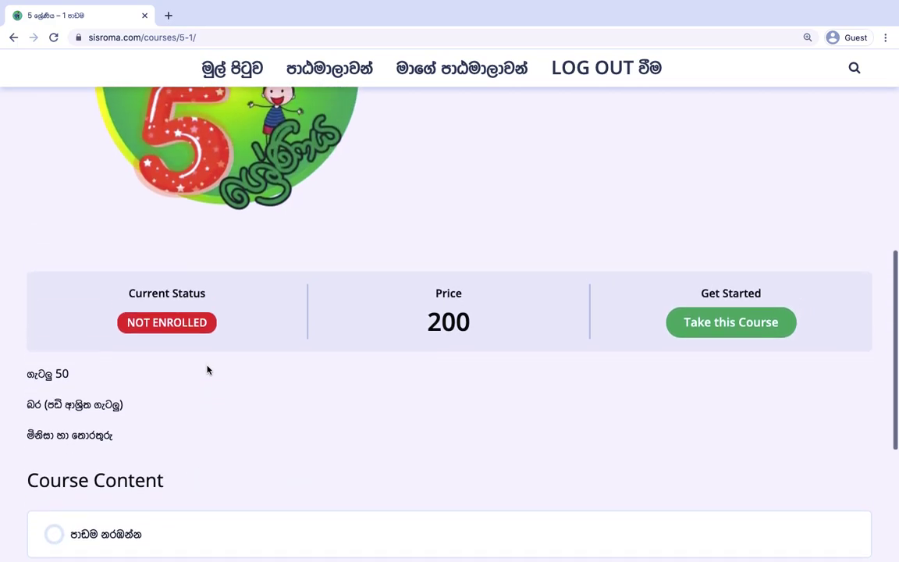
{"action": "scroll", "coordinate": [209, 366], "scroll_direction": "up", "scroll_amount": 1}
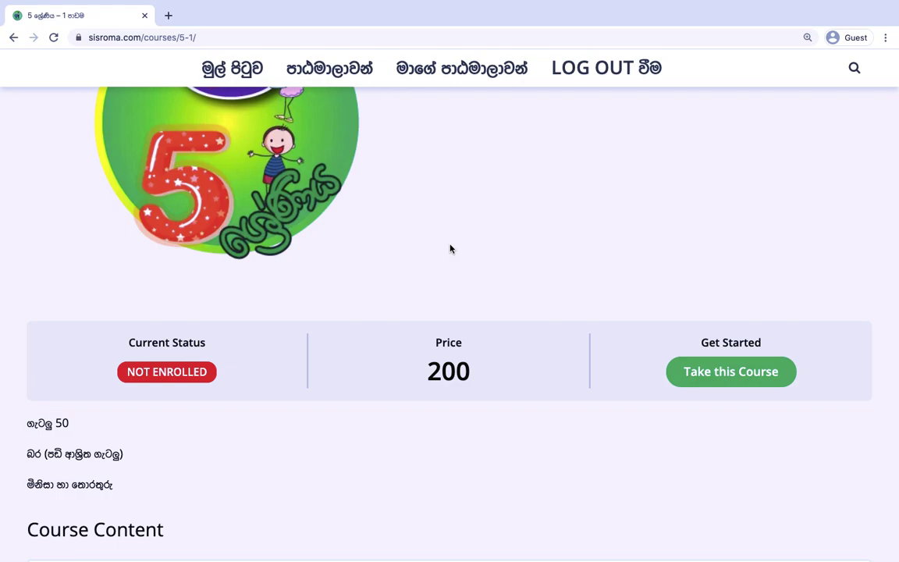
{"action": "scroll", "coordinate": [449, 248], "scroll_direction": "up", "scroll_amount": 2}
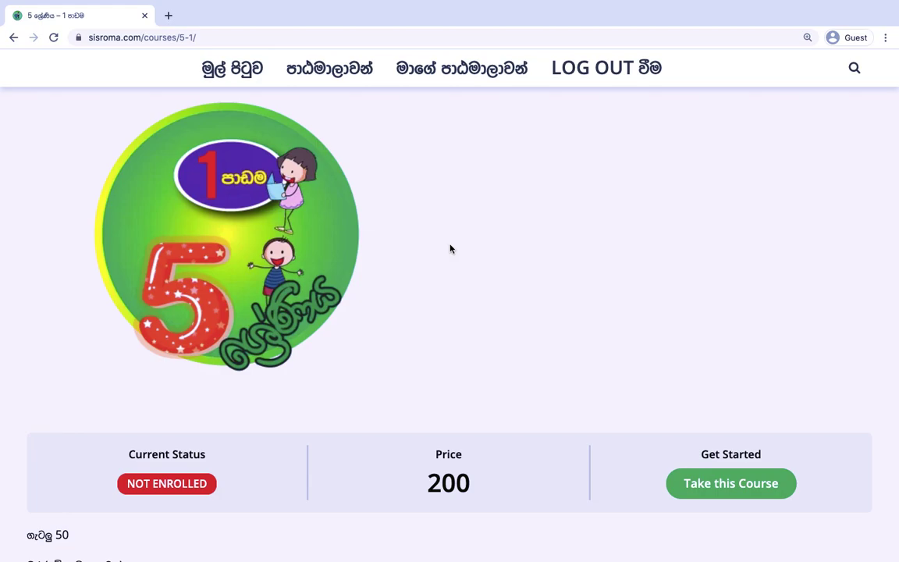
Open generated-coupons.txt from the desktop and copy its coupon code.
{"action": "key", "text": "ctrl+Right"}
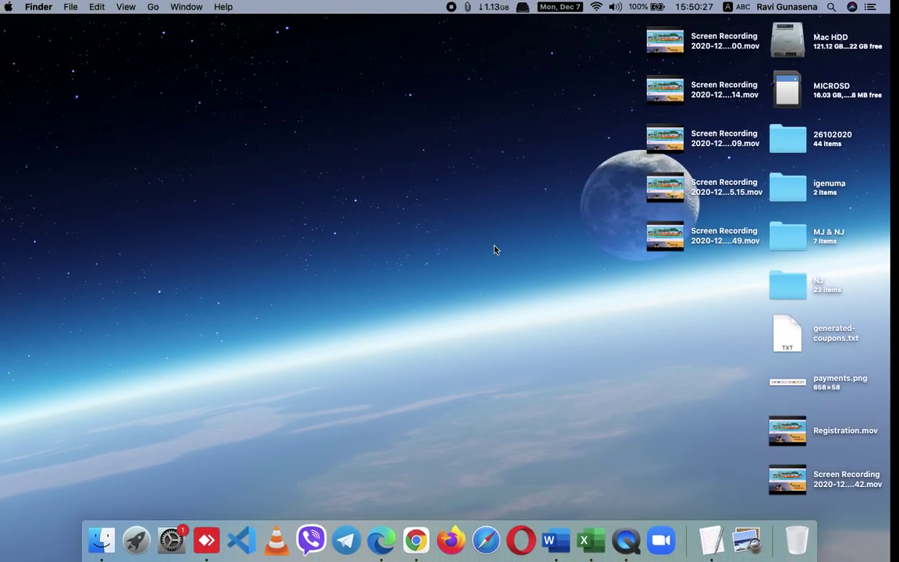
{"action": "double_click", "coordinate": [799, 353]}
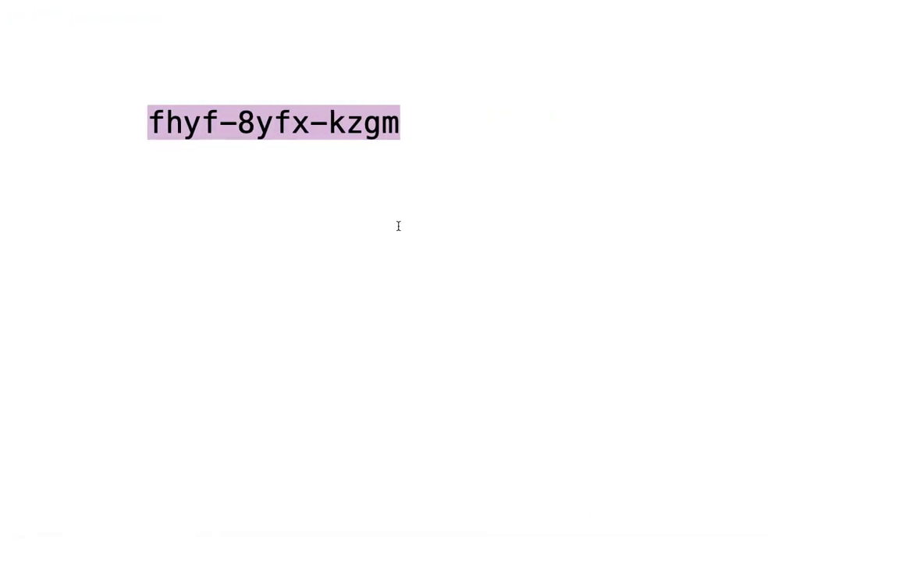
{"action": "left_click", "coordinate": [397, 226]}
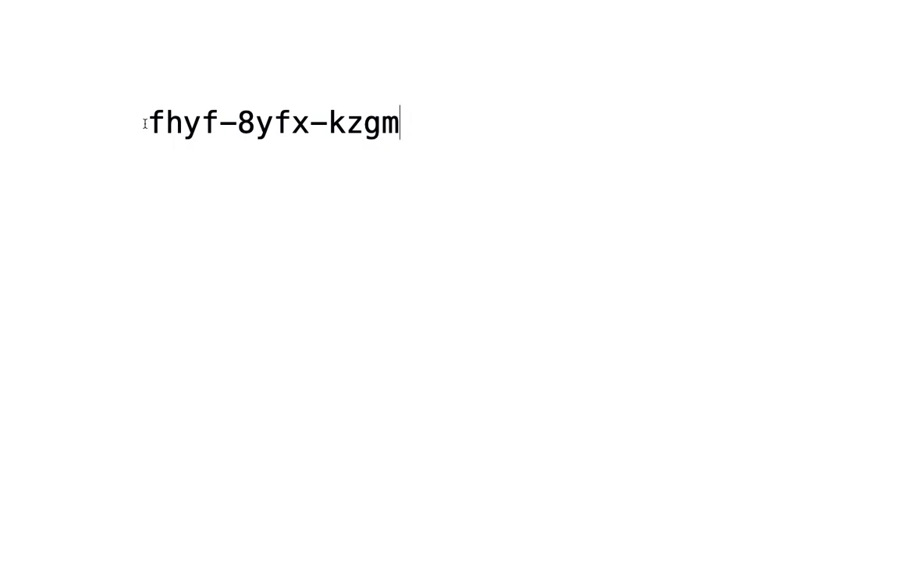
{"action": "left_click_drag", "start_coordinate": [148, 121], "coordinate": [398, 116]}
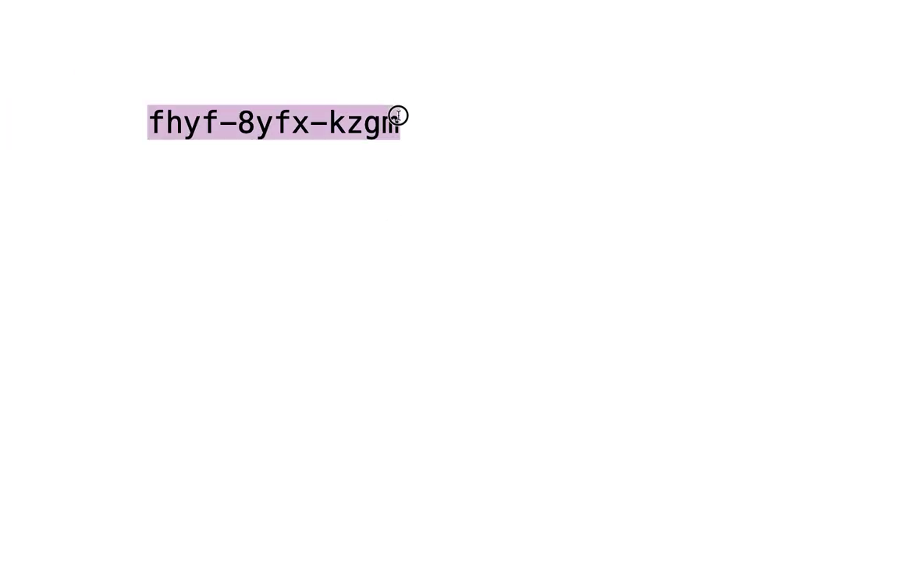
{"action": "right_click", "coordinate": [346, 130]}
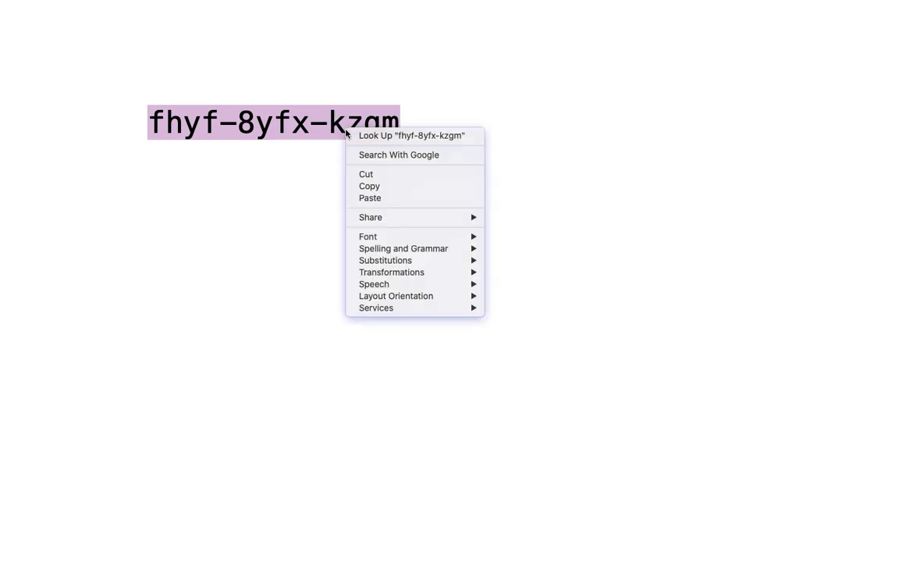
{"action": "left_click", "coordinate": [384, 187]}
{"action": "left_click", "coordinate": [335, 196]}
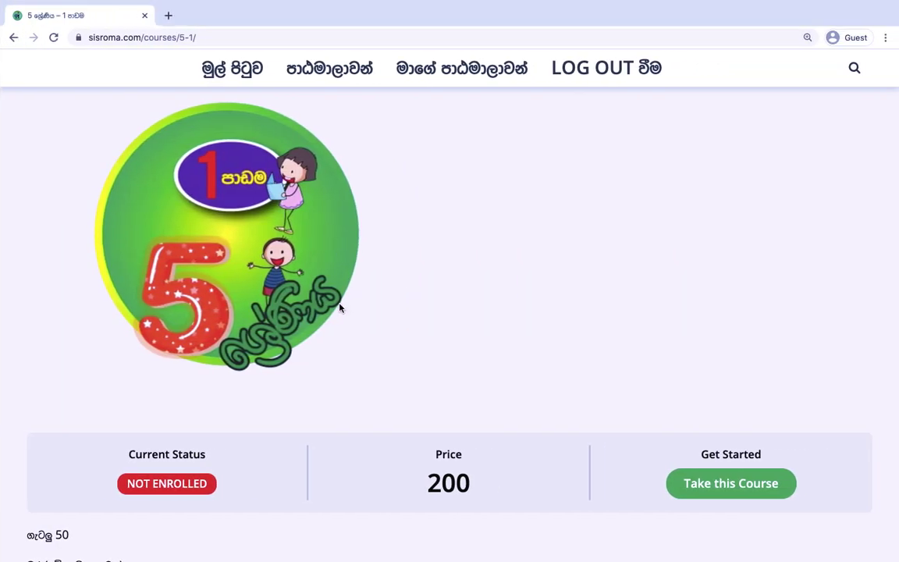
Add the Grade 5 course to the cart and review the රු200.00 subtotal and total.
{"action": "scroll", "coordinate": [340, 307], "scroll_direction": "down", "scroll_amount": 2}
{"action": "scroll", "coordinate": [341, 307], "scroll_direction": "down", "scroll_amount": 1}
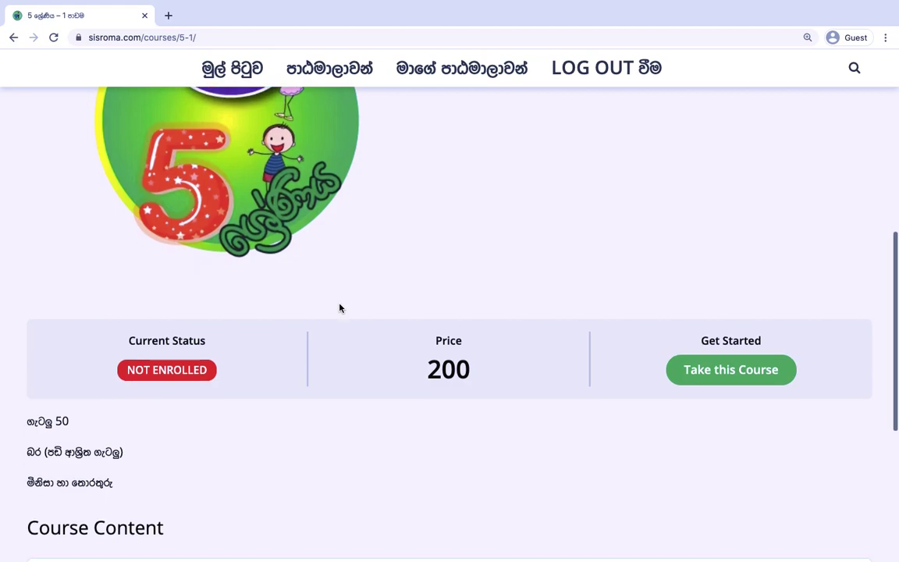
{"action": "scroll", "coordinate": [340, 307], "scroll_direction": "up", "scroll_amount": 2}
{"action": "scroll", "coordinate": [341, 308], "scroll_direction": "down", "scroll_amount": 2}
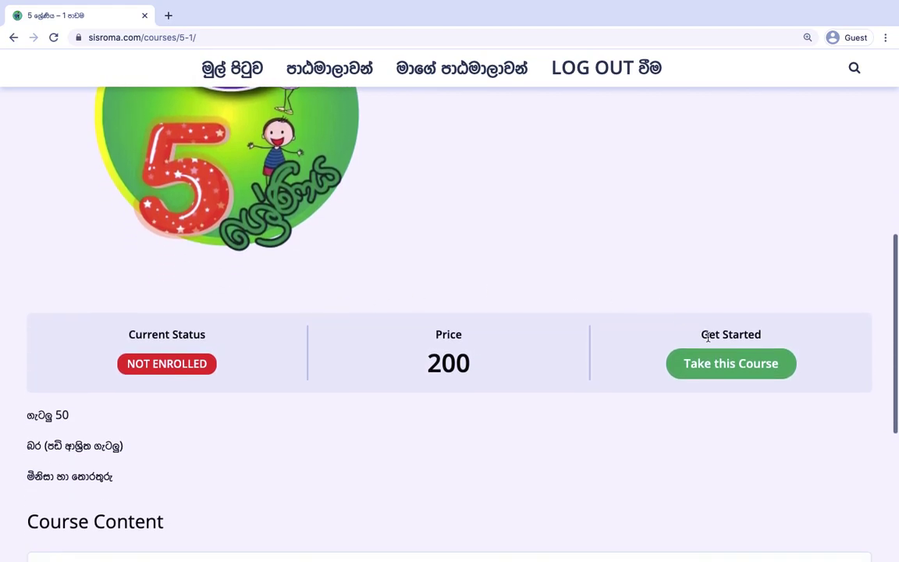
{"action": "left_click", "coordinate": [722, 373]}
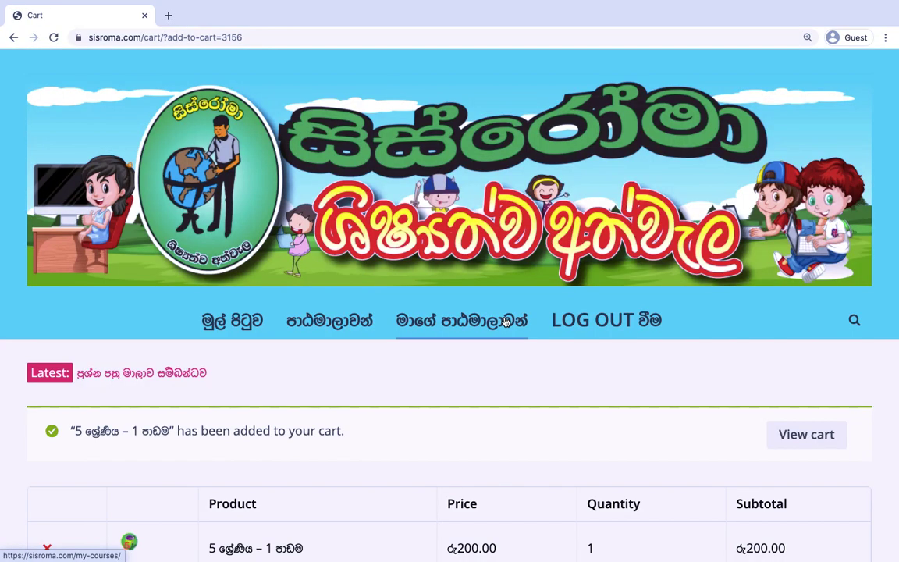
{"action": "scroll", "coordinate": [504, 320], "scroll_direction": "down", "scroll_amount": 3}
{"action": "scroll", "coordinate": [504, 321], "scroll_direction": "down", "scroll_amount": 2}
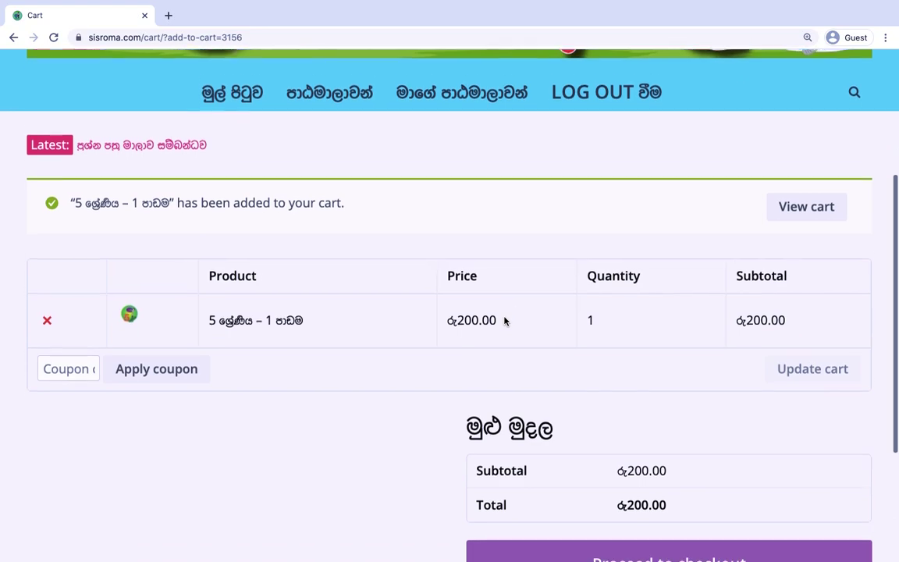
{"action": "scroll", "coordinate": [504, 321], "scroll_direction": "up", "scroll_amount": 2}
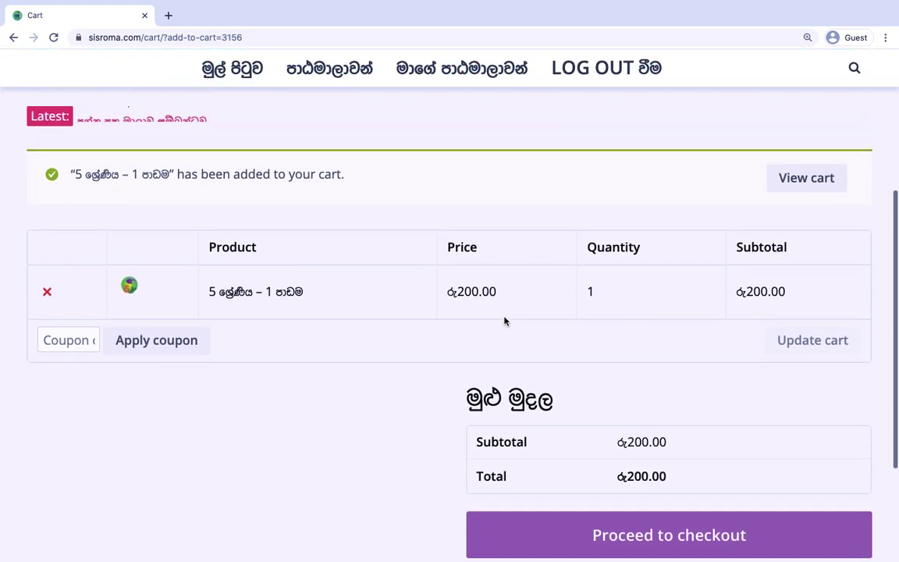
{"action": "scroll", "coordinate": [504, 320], "scroll_direction": "down", "scroll_amount": 3}
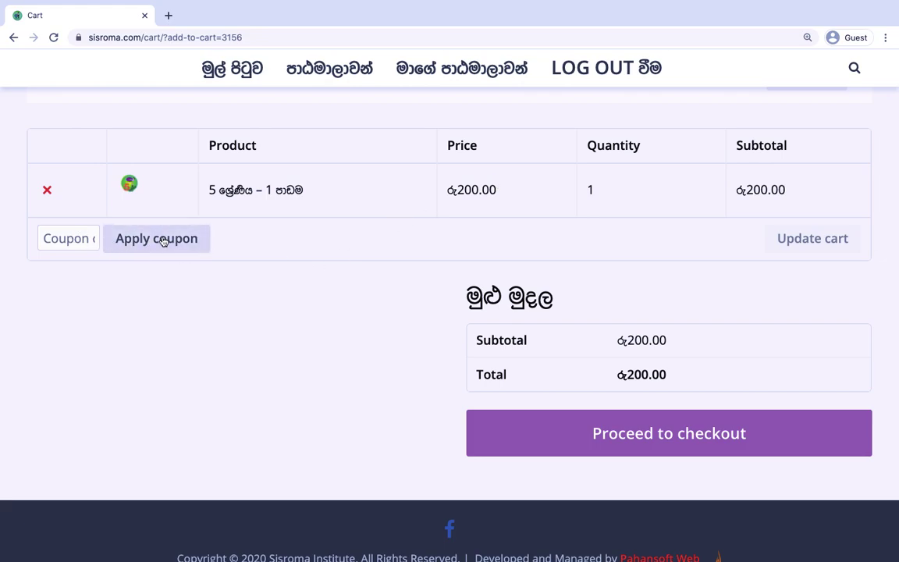
Paste the copied code into the coupon field and apply it, reducing the total to රු0.00.
{"action": "right_click", "coordinate": [68, 239]}
{"action": "left_click", "coordinate": [105, 316]}
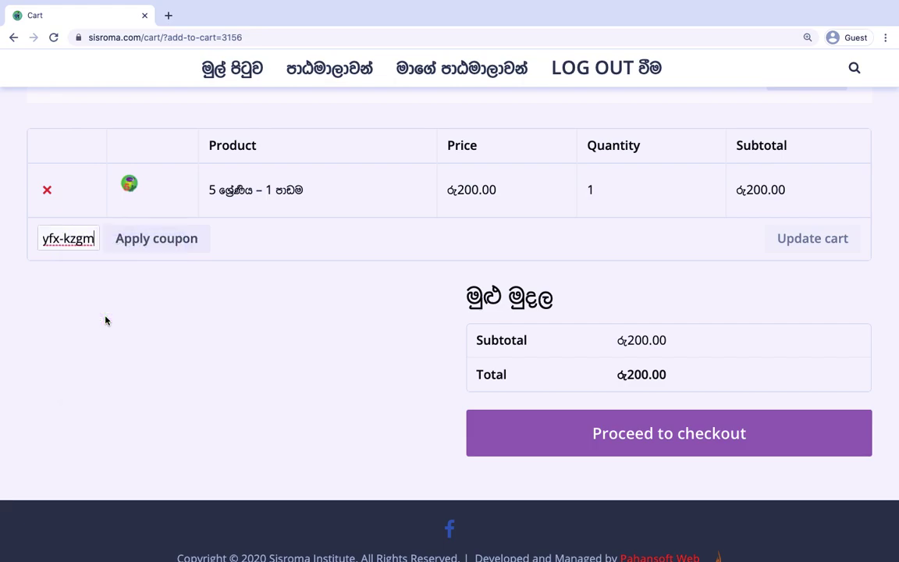
{"action": "left_click", "coordinate": [153, 241]}
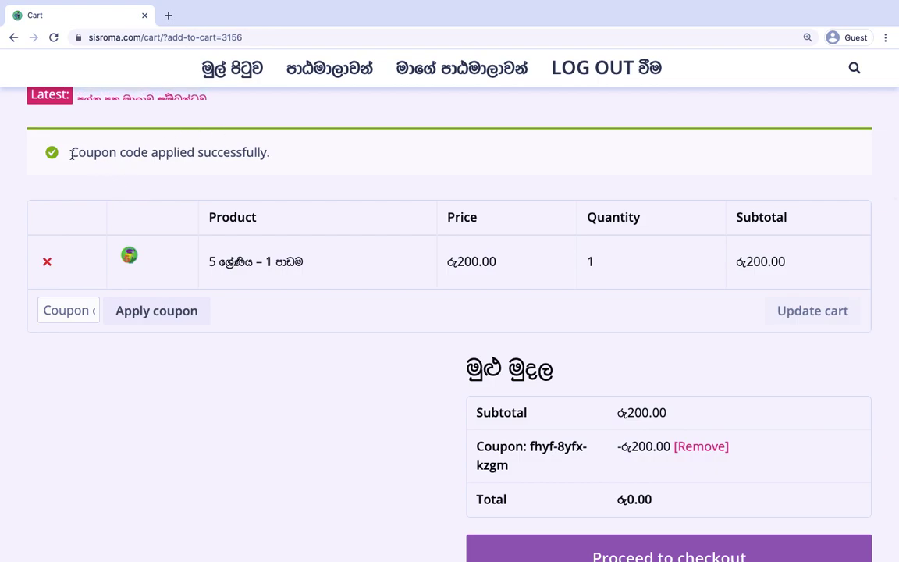
{"action": "left_click_drag", "start_coordinate": [67, 154], "coordinate": [291, 151]}
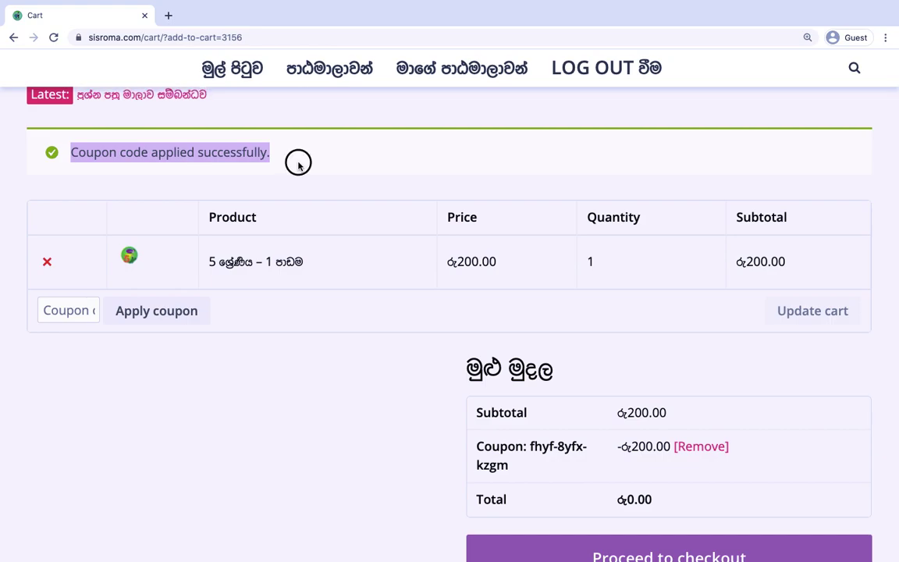
{"action": "left_click", "coordinate": [298, 166]}
{"action": "scroll", "coordinate": [315, 382], "scroll_direction": "down", "scroll_amount": 3}
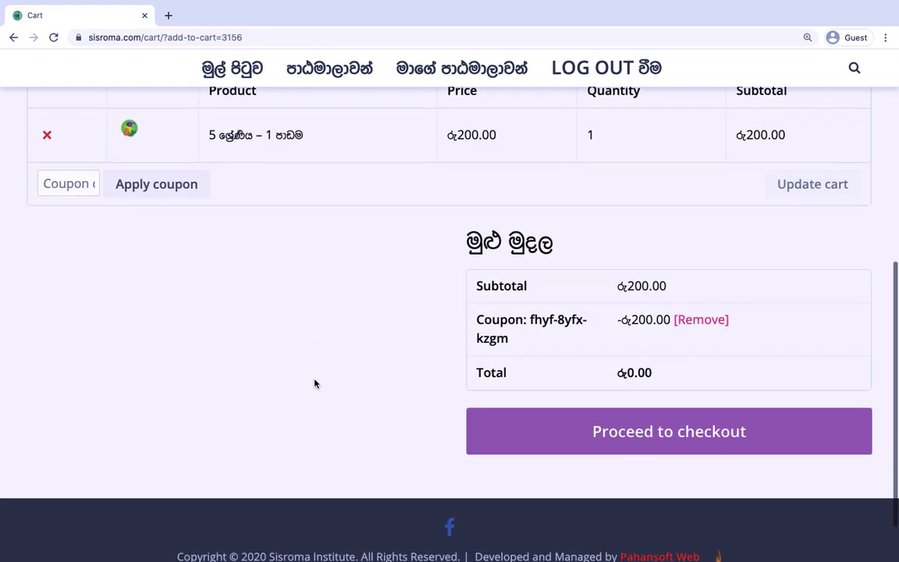
{"action": "scroll", "coordinate": [315, 383], "scroll_direction": "down", "scroll_amount": 1}
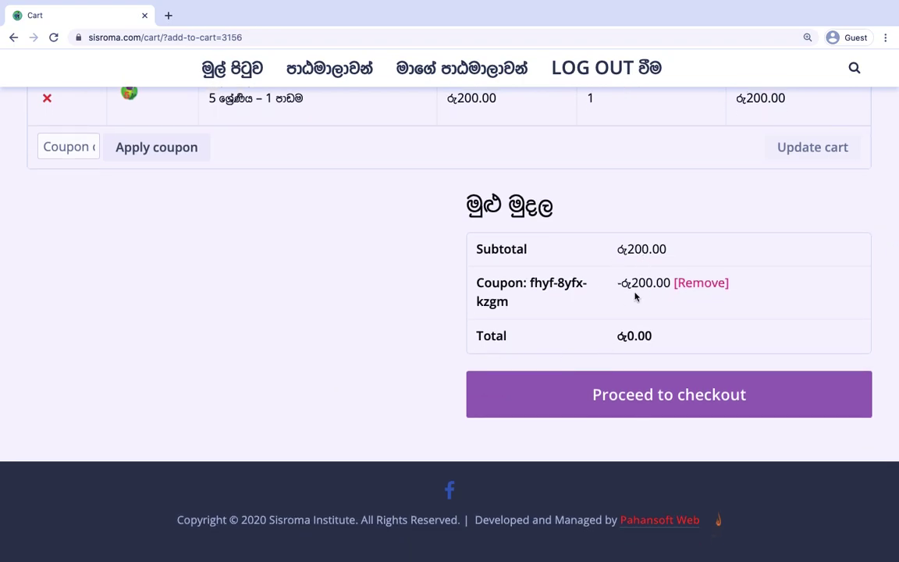
{"action": "scroll", "coordinate": [629, 310], "scroll_direction": "down", "scroll_amount": 1}
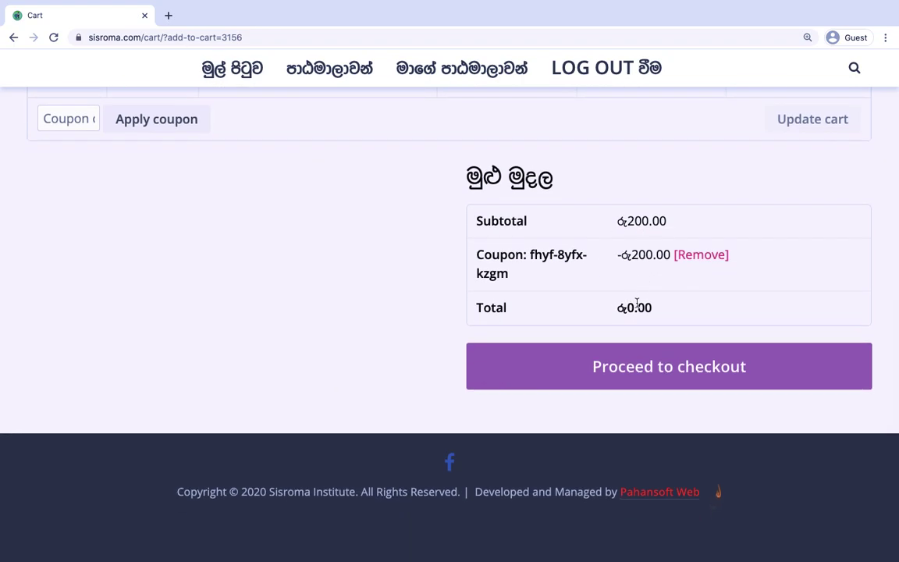
Proceed from the cart to the checkout form.
{"action": "left_click", "coordinate": [641, 374]}
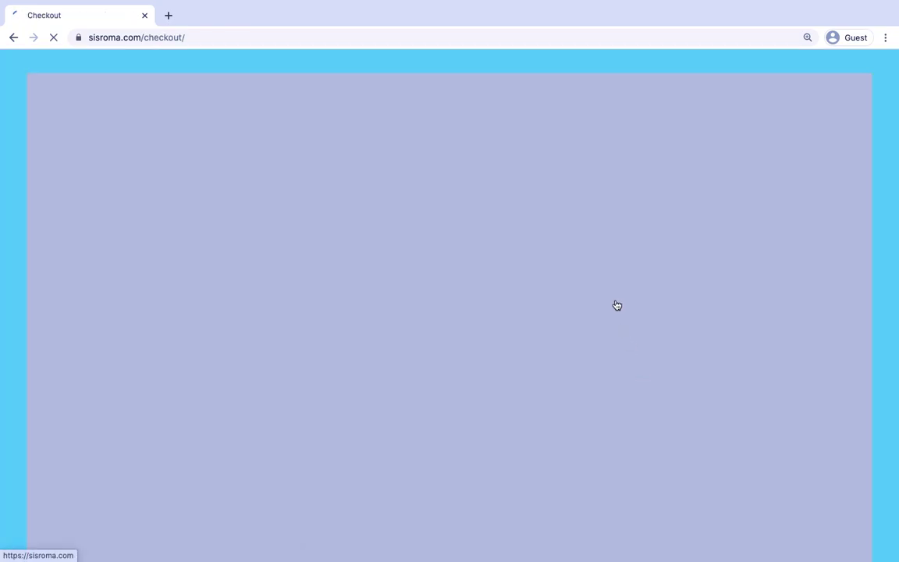
{"action": "scroll", "coordinate": [320, 364], "scroll_direction": "down", "scroll_amount": 2}
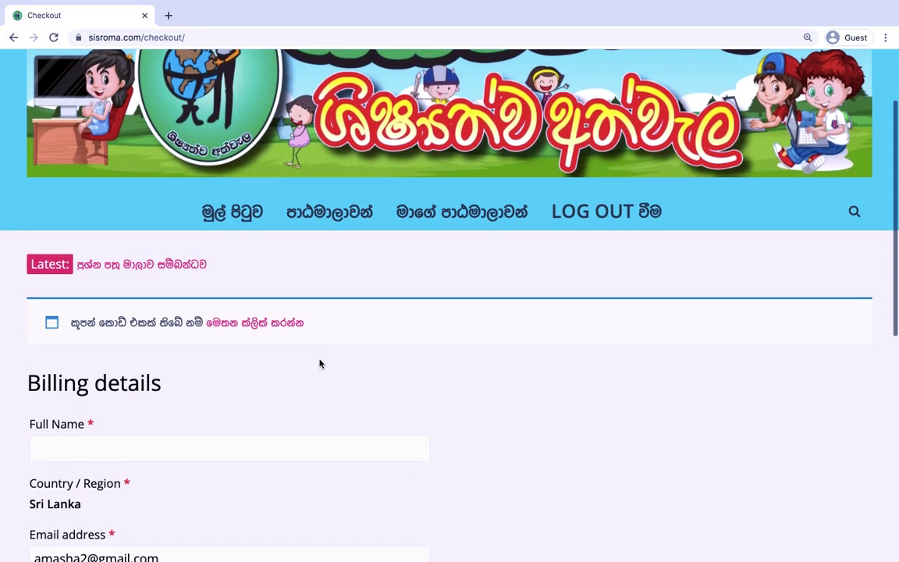
{"action": "scroll", "coordinate": [319, 363], "scroll_direction": "down", "scroll_amount": 3}
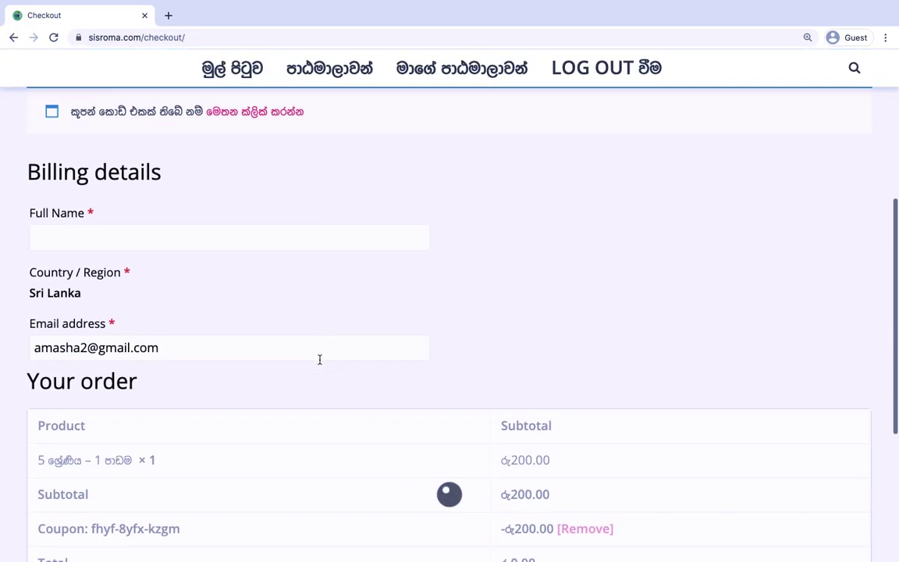
{"action": "scroll", "coordinate": [223, 230], "scroll_direction": "up", "scroll_amount": 2}
{"action": "scroll", "coordinate": [222, 231], "scroll_direction": "down", "scroll_amount": 2}
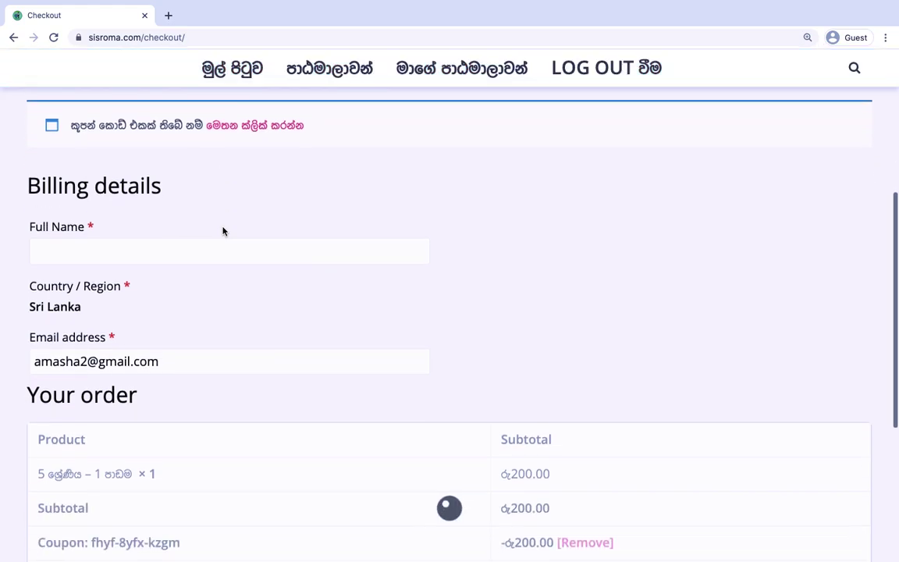
Enter the buyer's full name, accept the terms and place the රු0.00 order.
{"action": "left_click", "coordinate": [184, 247]}
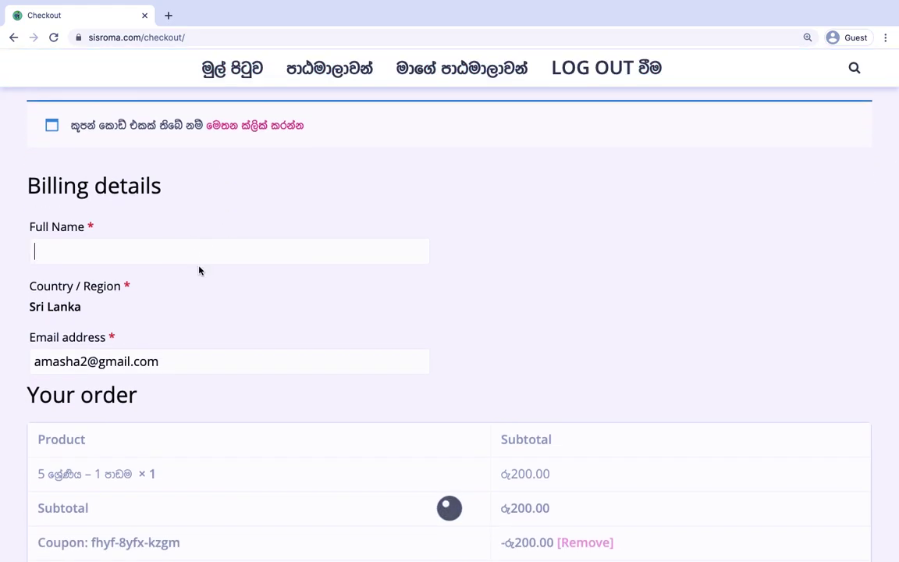
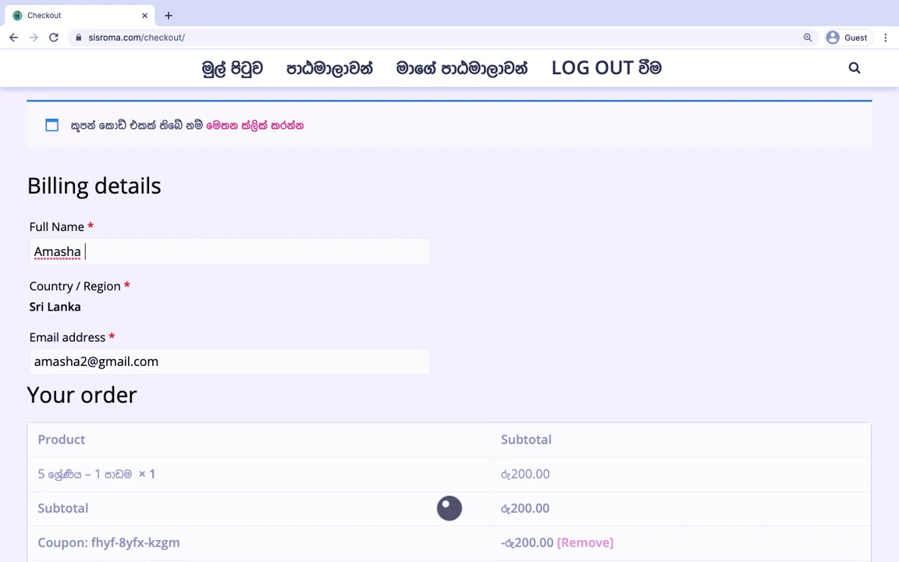
{"action": "scroll", "coordinate": [76, 293], "scroll_direction": "down", "scroll_amount": 3}
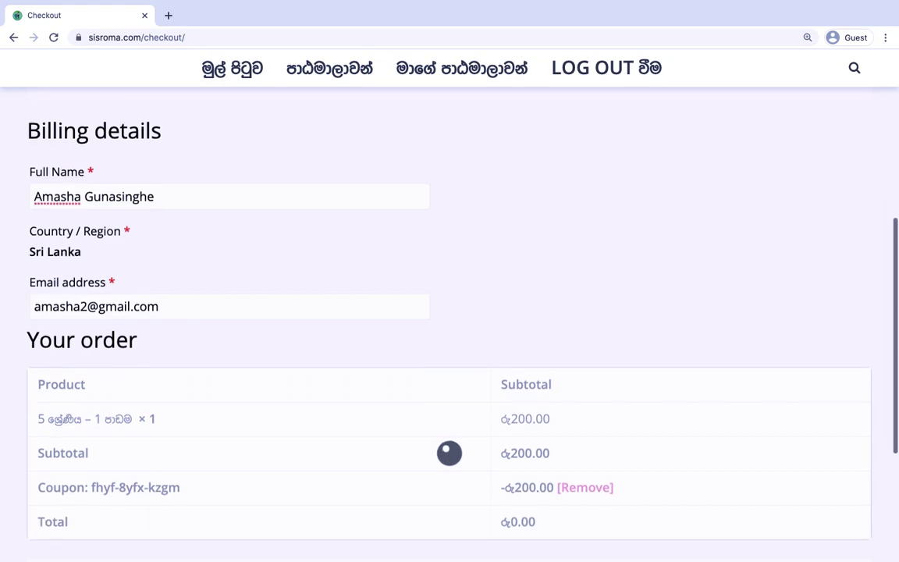
{"action": "left_click", "coordinate": [97, 256]}
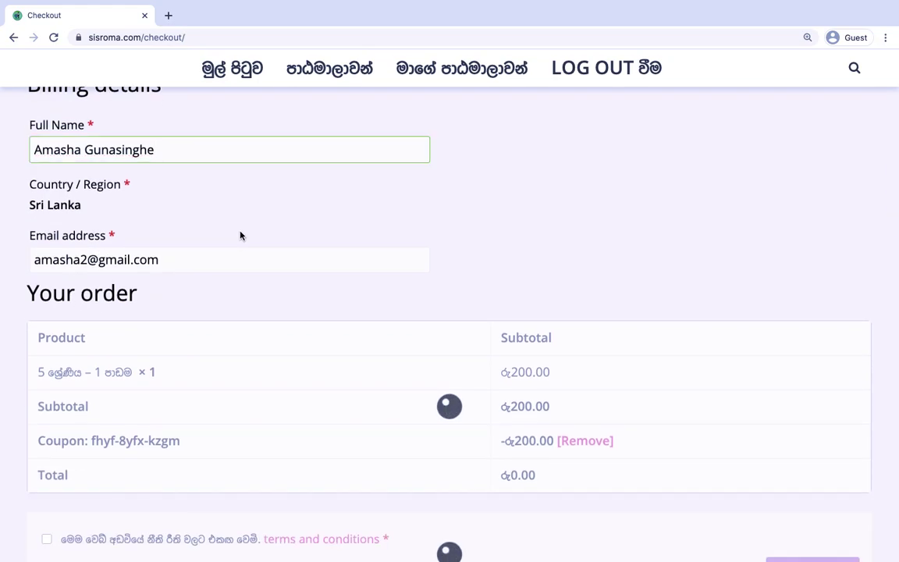
{"action": "scroll", "coordinate": [240, 235], "scroll_direction": "down", "scroll_amount": 2}
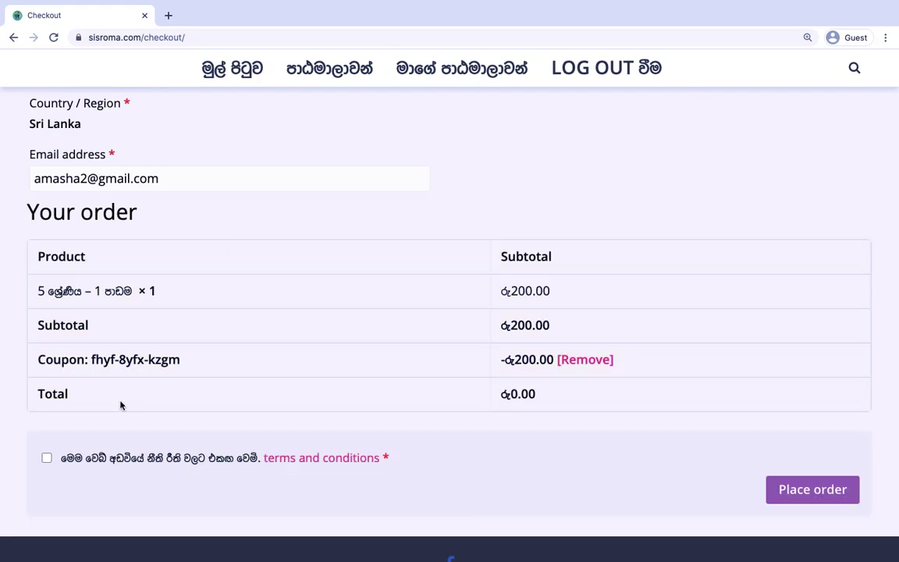
{"action": "left_click", "coordinate": [46, 459]}
{"action": "left_click", "coordinate": [812, 490]}
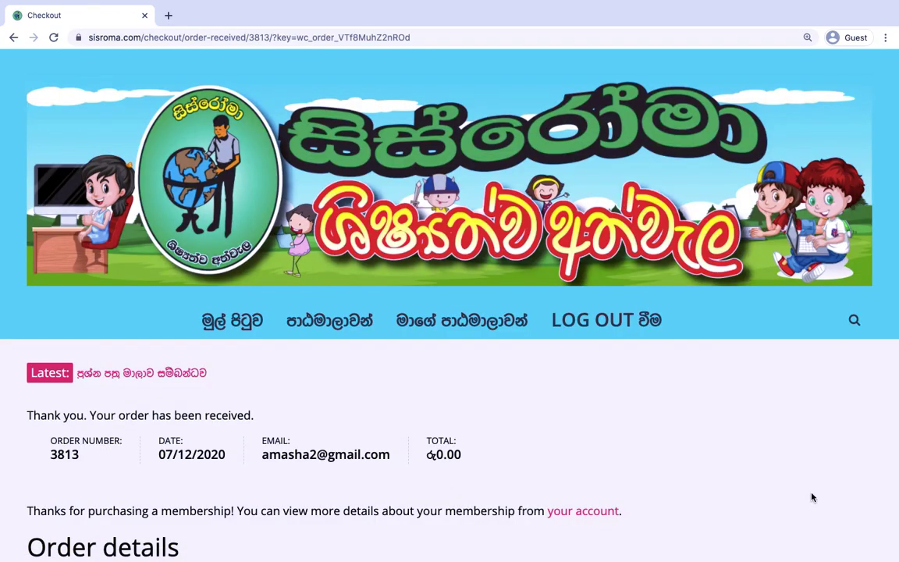
Review the order confirmation's රු200.00 discount and රු0.00 total, then go to My Courses.
{"action": "scroll", "coordinate": [812, 497], "scroll_direction": "down", "scroll_amount": 2}
{"action": "left_click_drag", "start_coordinate": [29, 354], "coordinate": [256, 359]}
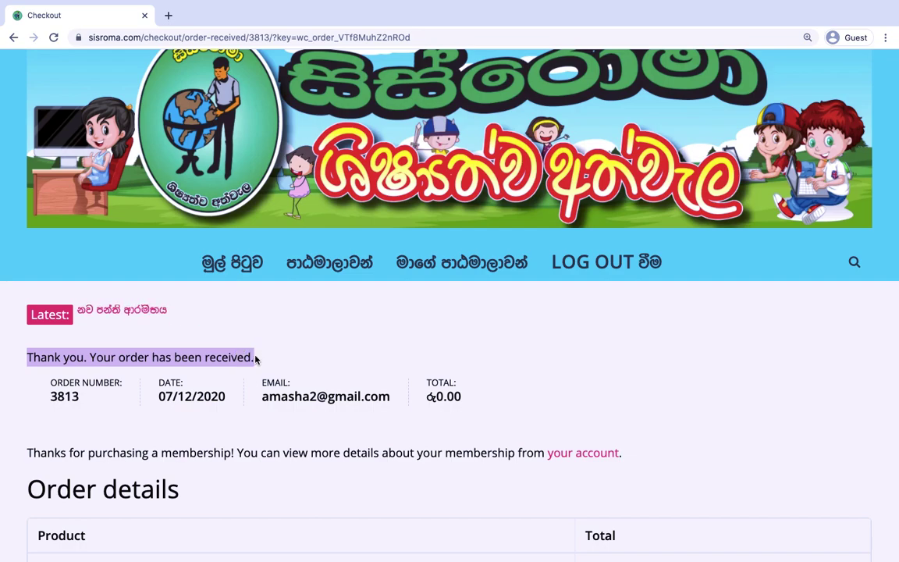
{"action": "scroll", "coordinate": [262, 345], "scroll_direction": "down", "scroll_amount": 3}
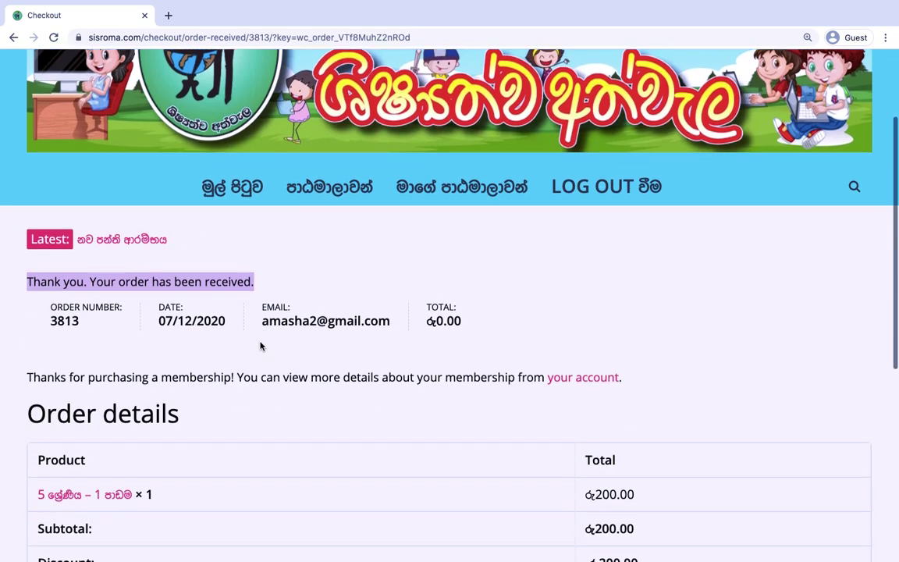
{"action": "scroll", "coordinate": [261, 346], "scroll_direction": "down", "scroll_amount": 5}
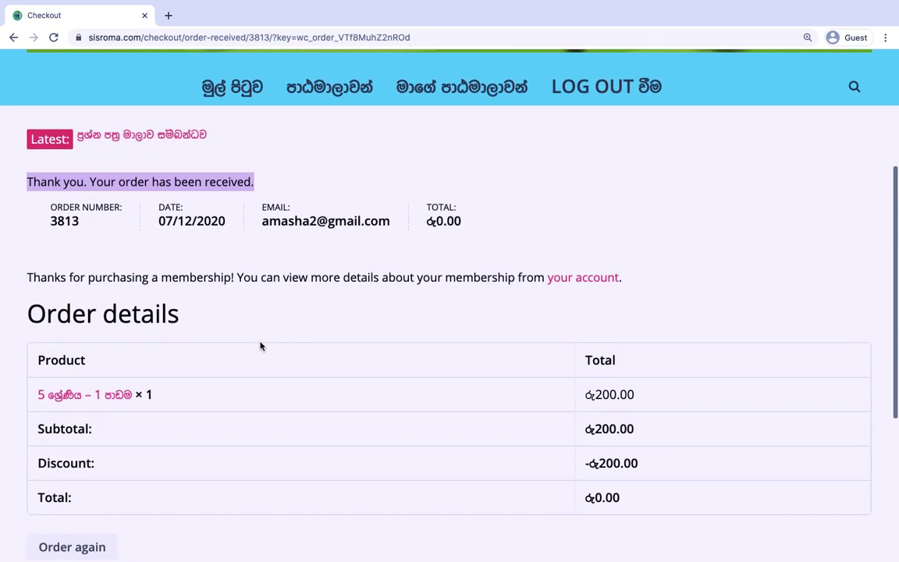
{"action": "scroll", "coordinate": [262, 345], "scroll_direction": "up", "scroll_amount": 5}
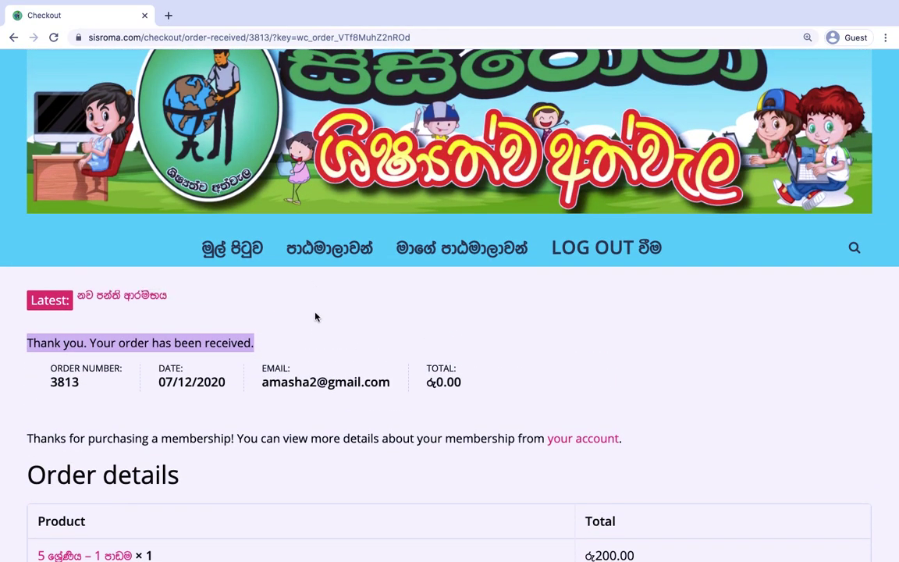
{"action": "left_click", "coordinate": [355, 311]}
{"action": "left_click", "coordinate": [475, 249]}
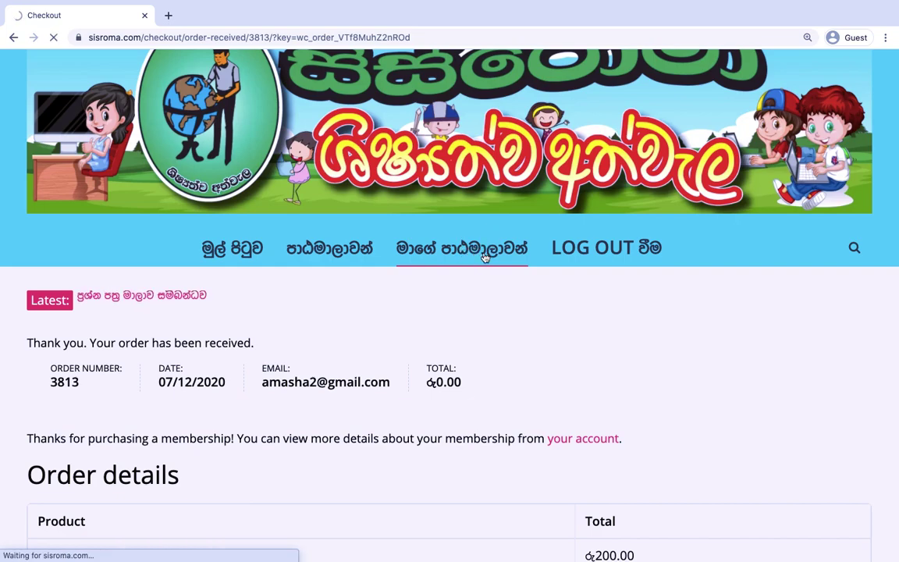
Open the 5 ශ්‍රේණිය – 1 පාඩම course from the My Courses list.
{"action": "scroll", "coordinate": [484, 257], "scroll_direction": "down", "scroll_amount": 3}
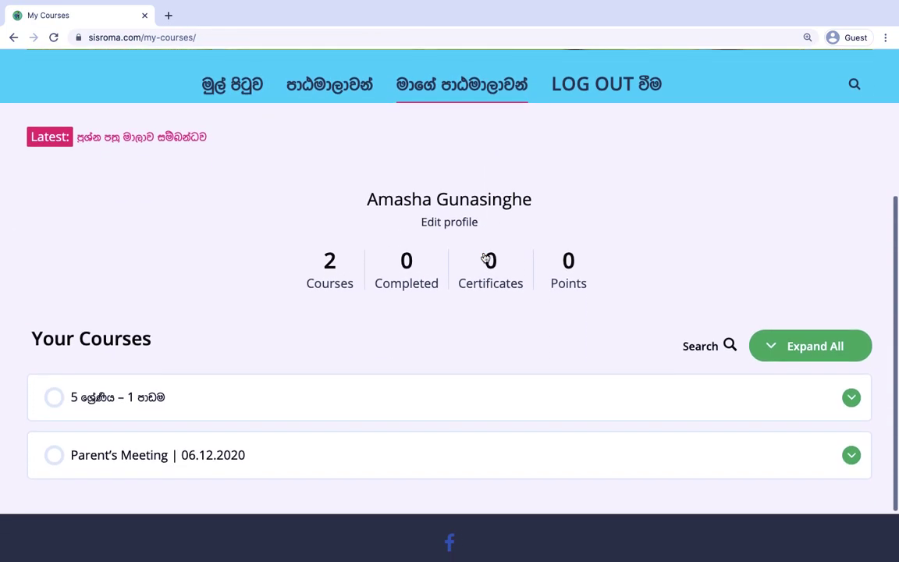
{"action": "scroll", "coordinate": [485, 258], "scroll_direction": "down", "scroll_amount": 2}
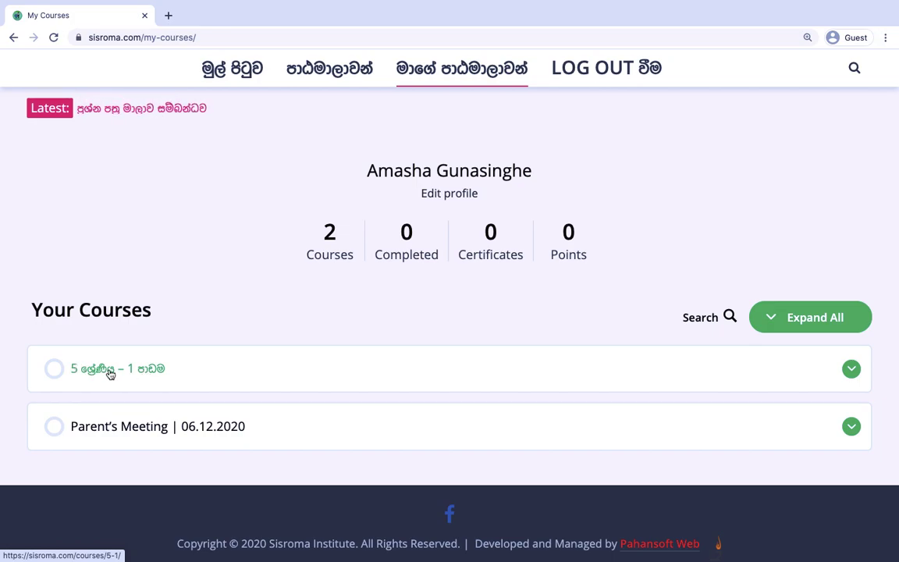
{"action": "left_click", "coordinate": [110, 373]}
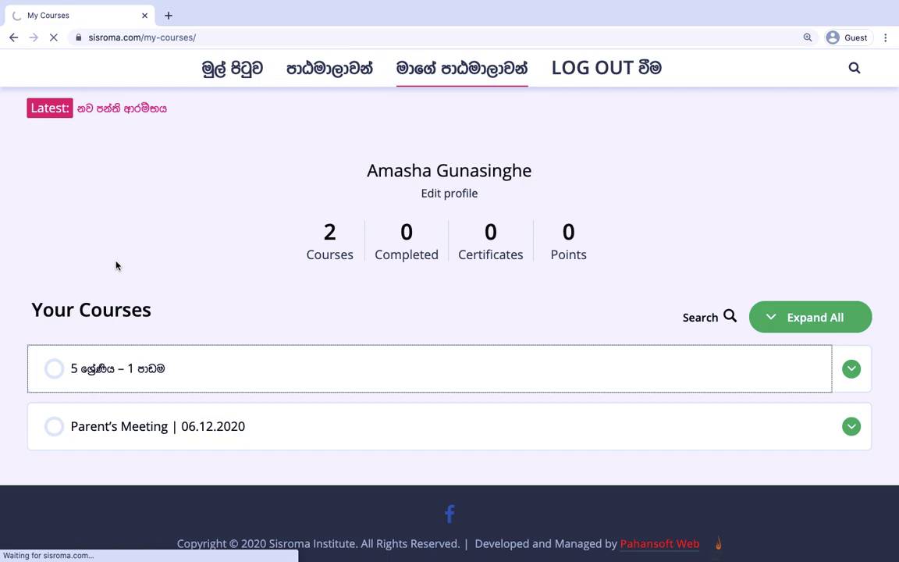
{"action": "scroll", "coordinate": [139, 292], "scroll_direction": "down", "scroll_amount": 5}
Open the single lesson listed under the course's Course Content.
{"action": "scroll", "coordinate": [139, 293], "scroll_direction": "down", "scroll_amount": 4}
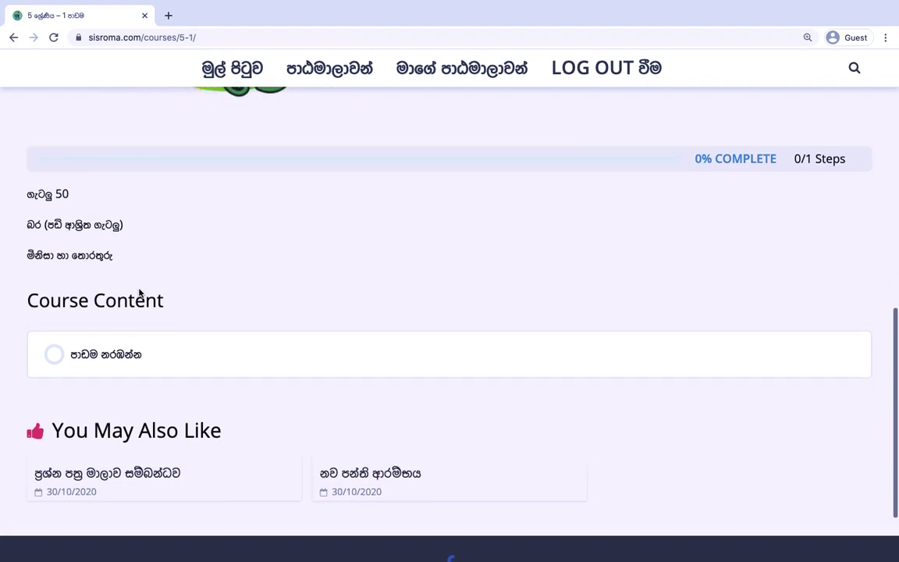
{"action": "left_click_drag", "start_coordinate": [32, 300], "coordinate": [160, 300]}
{"action": "left_click", "coordinate": [177, 303]}
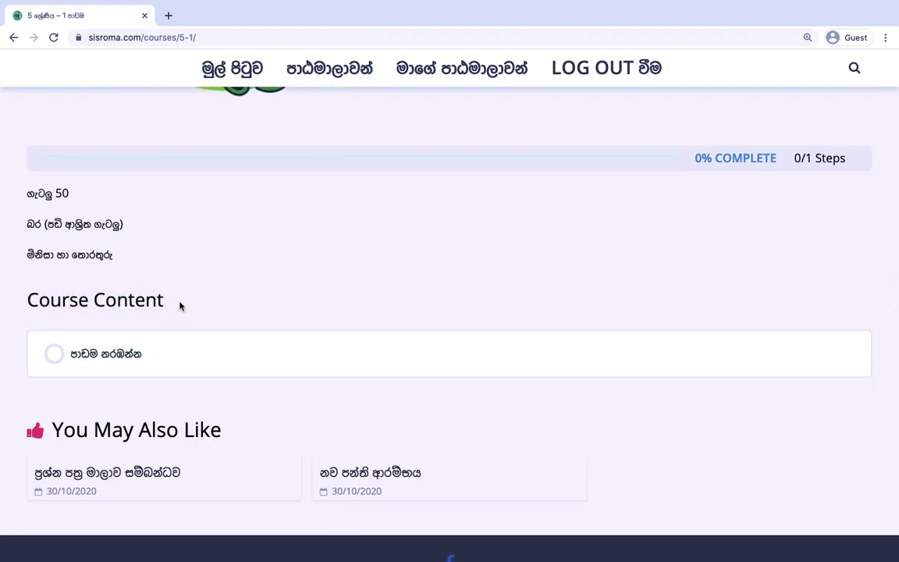
{"action": "scroll", "coordinate": [178, 305], "scroll_direction": "up", "scroll_amount": 2}
{"action": "scroll", "coordinate": [180, 306], "scroll_direction": "down", "scroll_amount": 2}
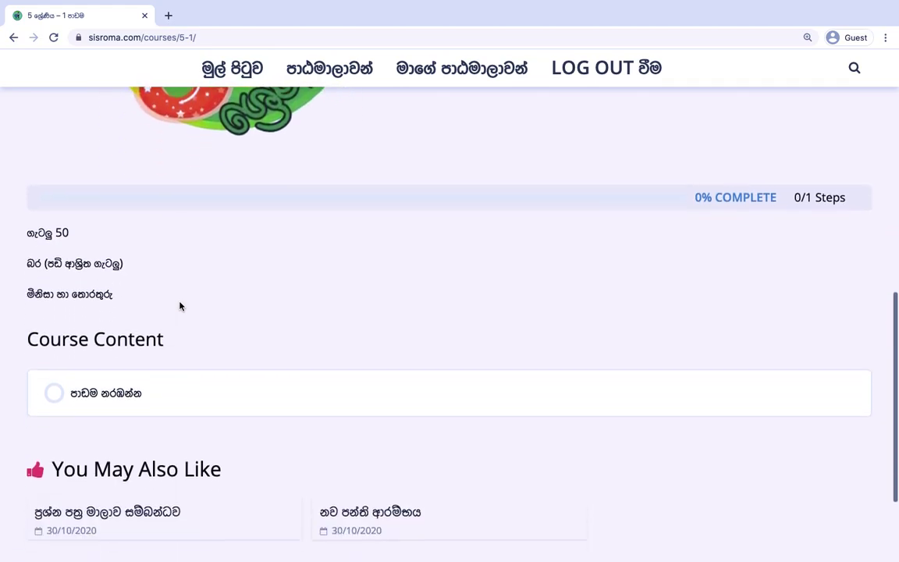
{"action": "scroll", "coordinate": [156, 301], "scroll_direction": "down", "scroll_amount": 1}
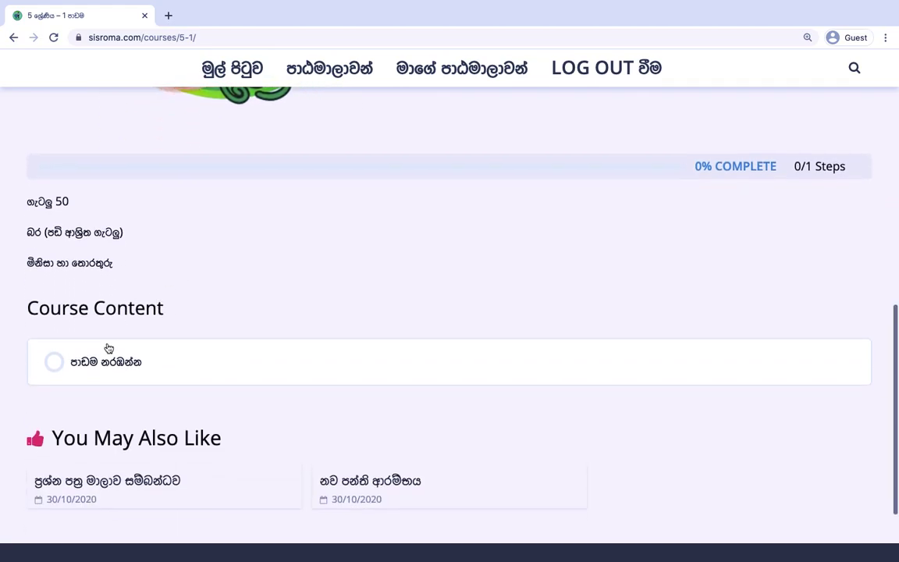
{"action": "left_click", "coordinate": [106, 365]}
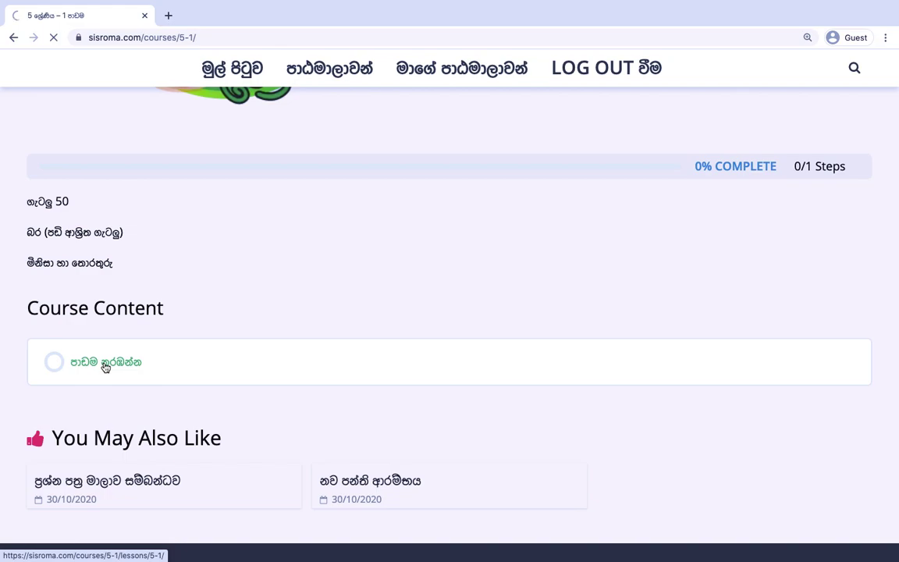
Adjust the volume and start playing the lesson video in the Vimeo player.
{"action": "scroll", "coordinate": [241, 291], "scroll_direction": "down", "scroll_amount": 3}
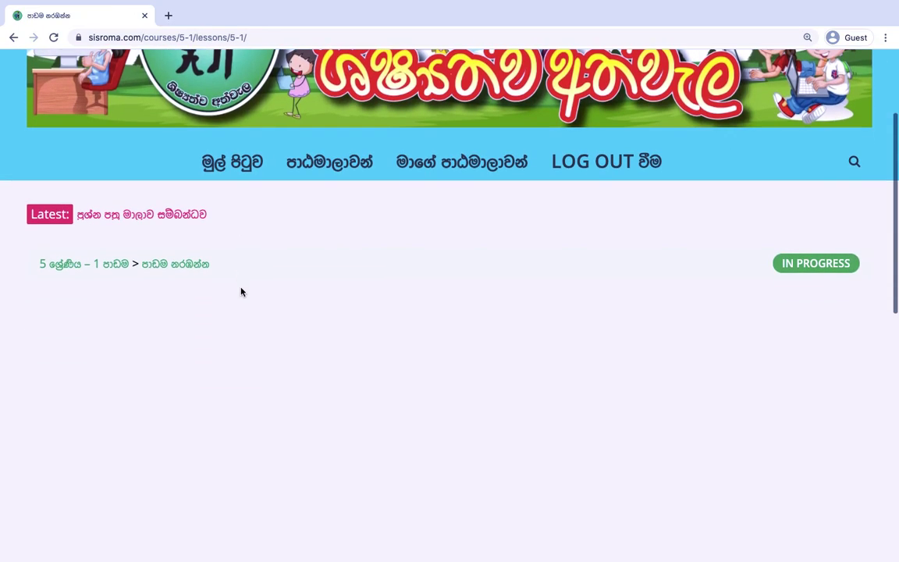
{"action": "scroll", "coordinate": [241, 291], "scroll_direction": "down", "scroll_amount": 2}
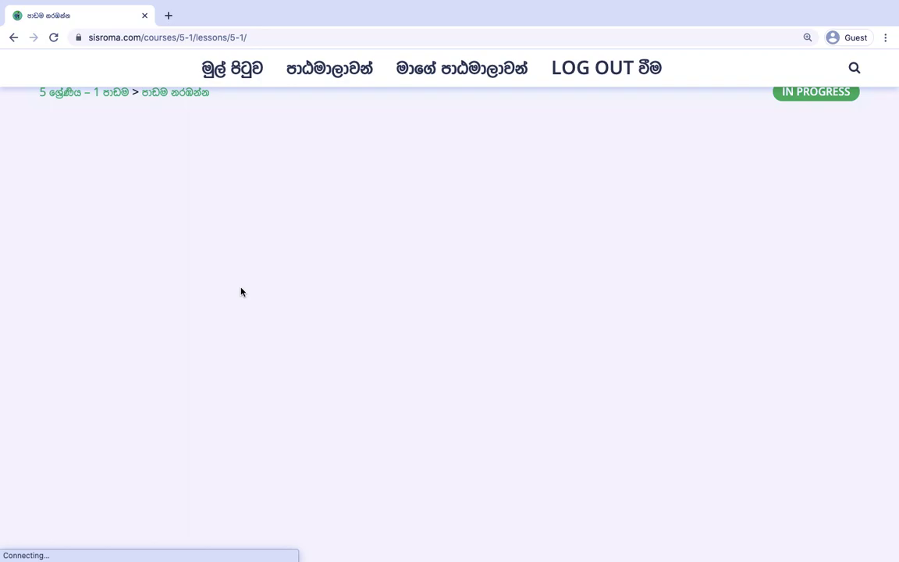
{"action": "scroll", "coordinate": [242, 291], "scroll_direction": "down", "scroll_amount": 1}
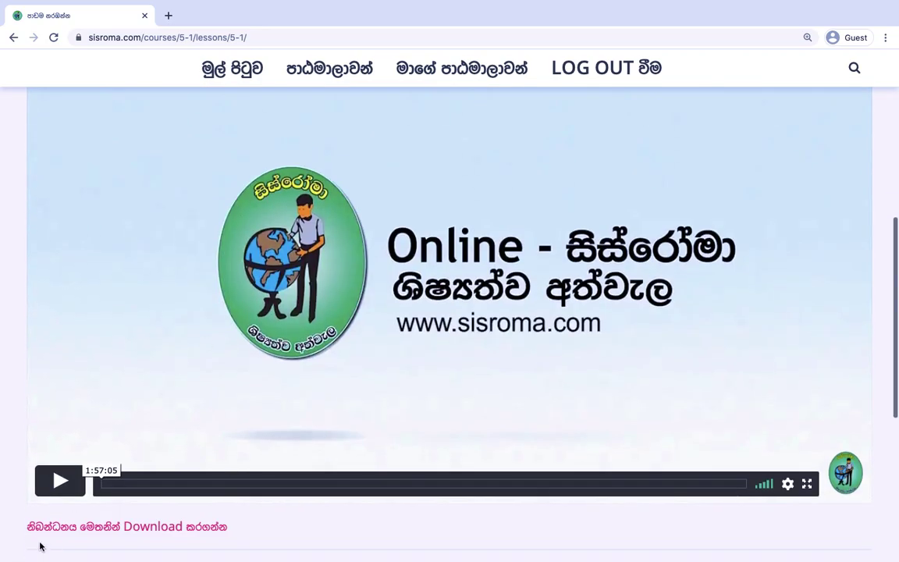
{"action": "left_click", "coordinate": [763, 485]}
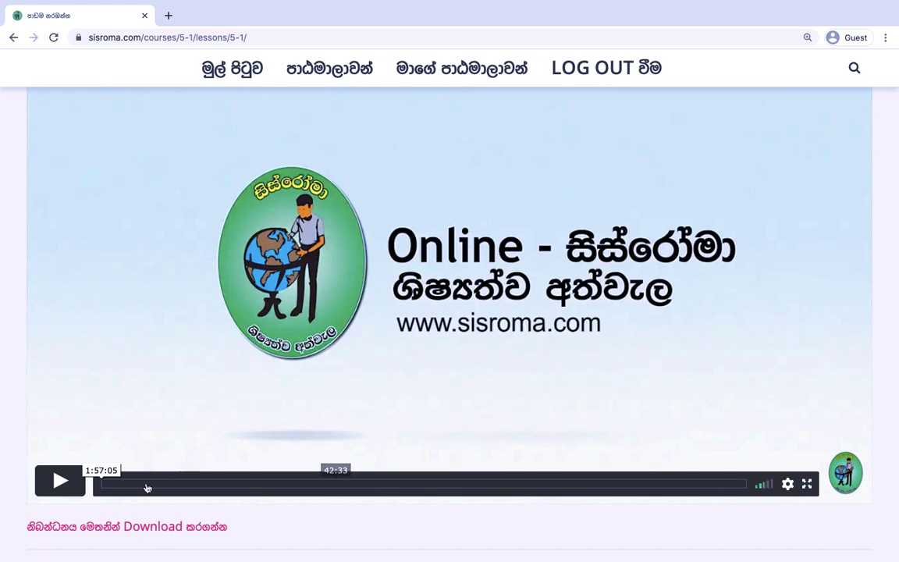
{"action": "left_click", "coordinate": [60, 481]}
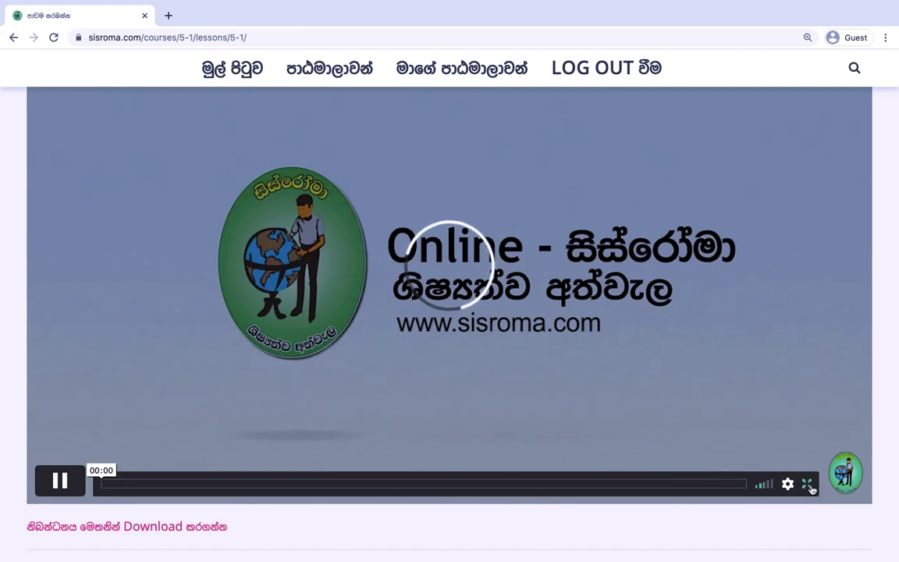
{"action": "scroll", "coordinate": [758, 362], "scroll_direction": "up", "scroll_amount": 2}
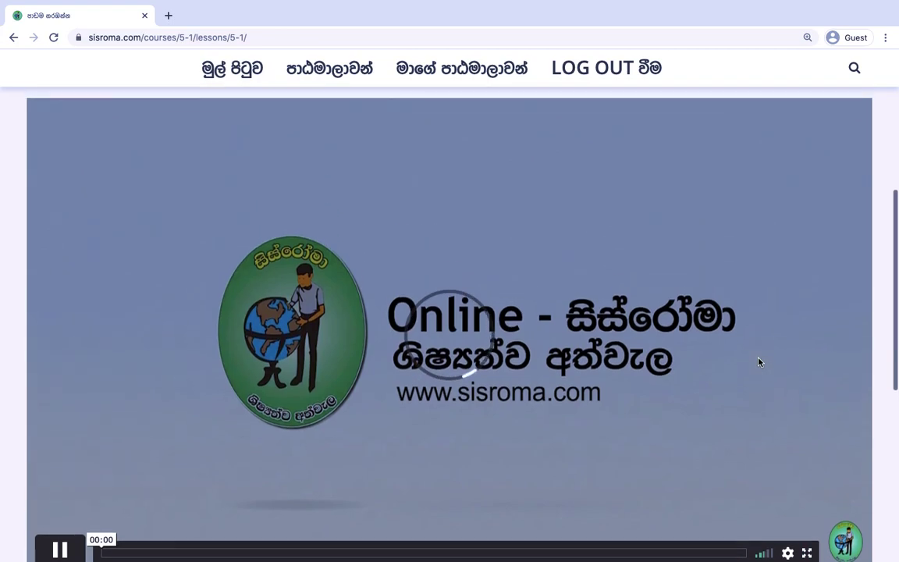
{"action": "scroll", "coordinate": [758, 362], "scroll_direction": "down", "scroll_amount": 1}
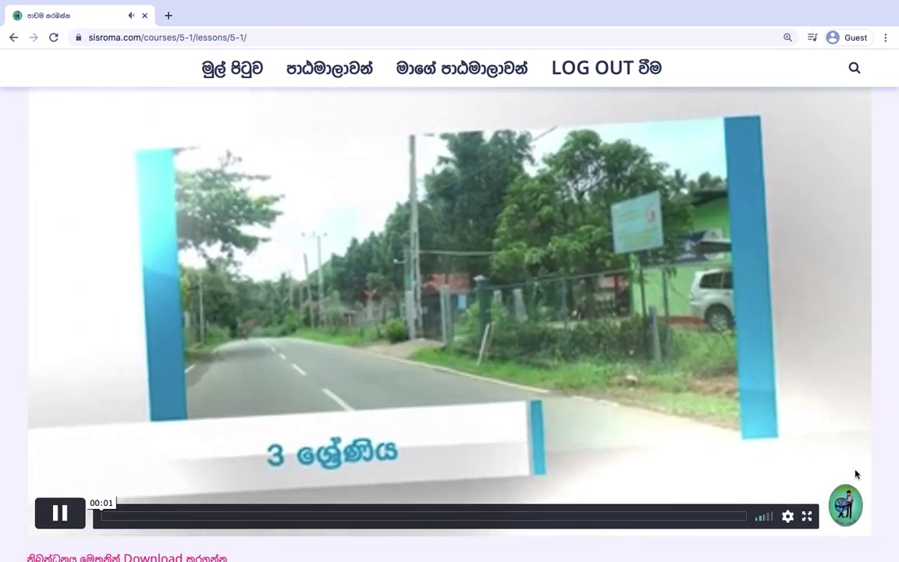
Toggle the video fullscreen twice, then pause it at 00:10 and find the notes download link.
{"action": "left_click", "coordinate": [810, 515]}
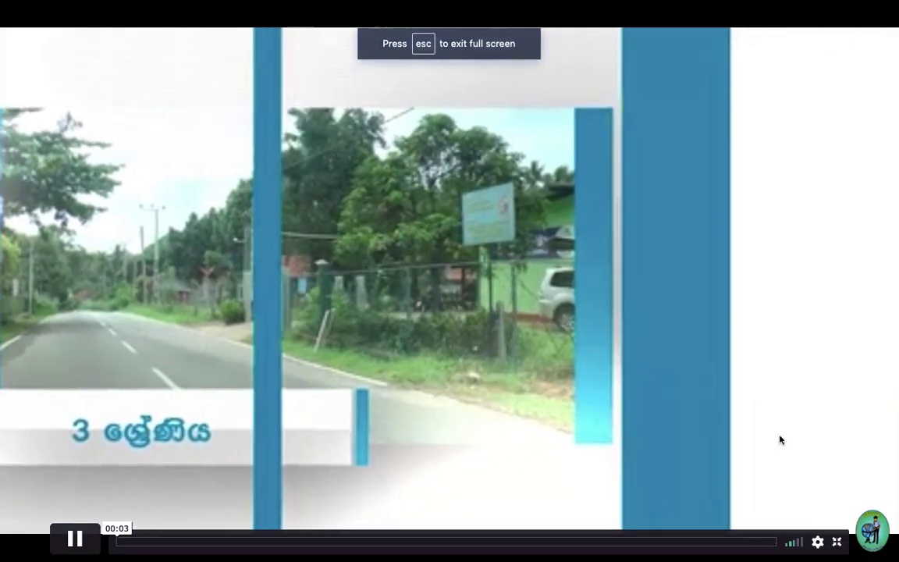
{"action": "key", "text": "Escape"}
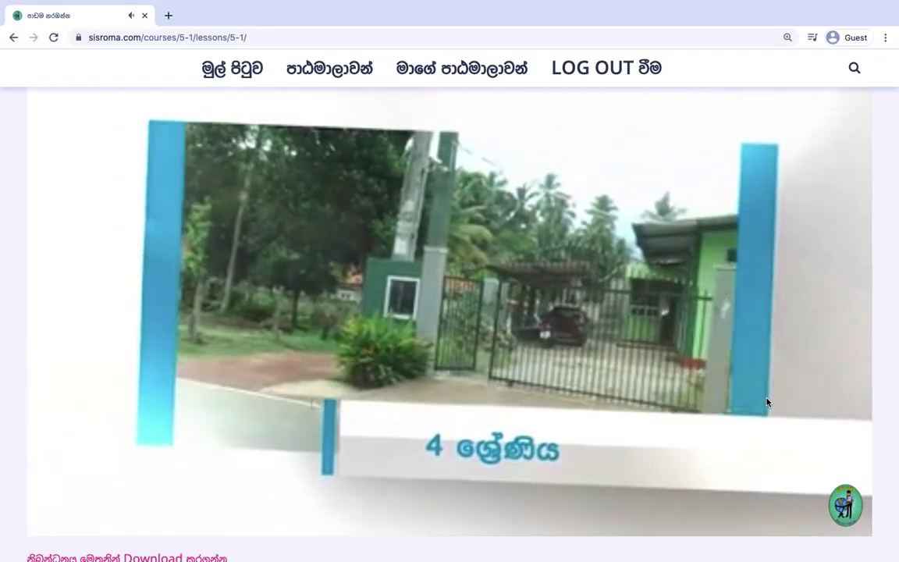
{"action": "left_click", "coordinate": [807, 516]}
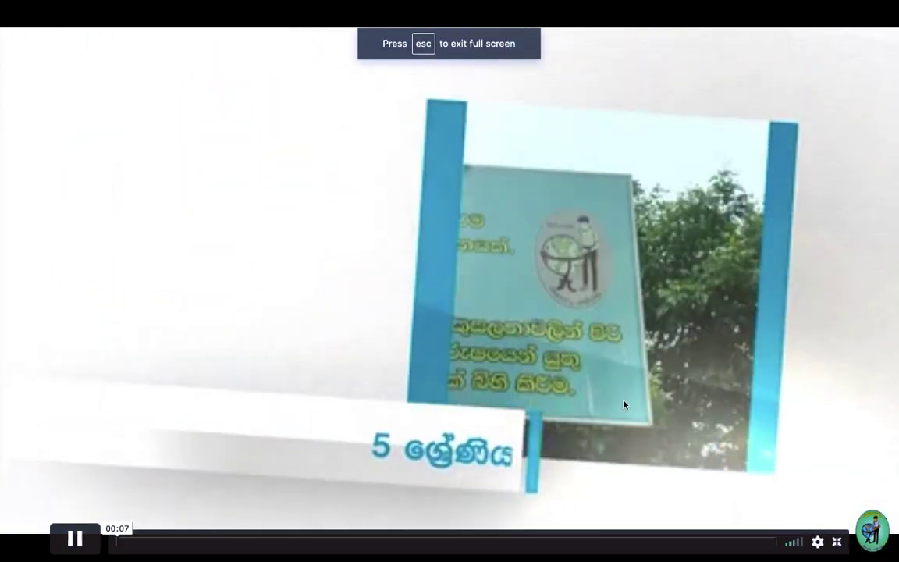
{"action": "left_click", "coordinate": [837, 542]}
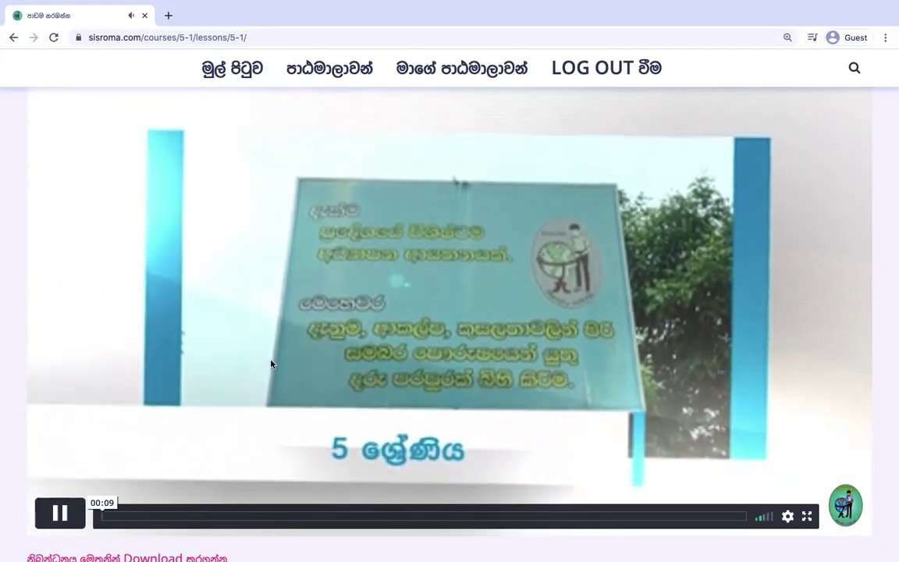
{"action": "left_click", "coordinate": [61, 515]}
{"action": "scroll", "coordinate": [60, 519], "scroll_direction": "down", "scroll_amount": 3}
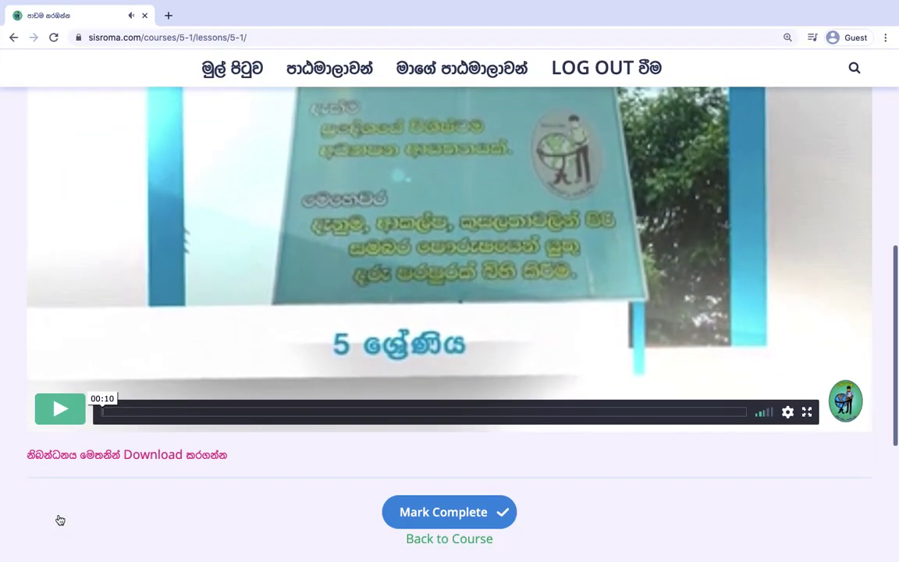
{"action": "scroll", "coordinate": [60, 520], "scroll_direction": "down", "scroll_amount": 1}
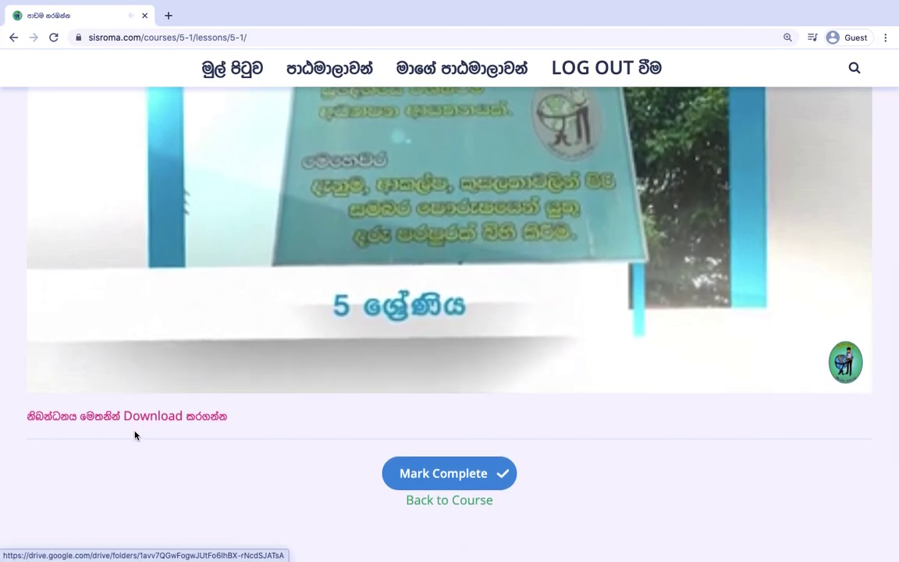
{"action": "scroll", "coordinate": [135, 435], "scroll_direction": "up", "scroll_amount": 6}
{"action": "scroll", "coordinate": [135, 435], "scroll_direction": "down", "scroll_amount": 6}
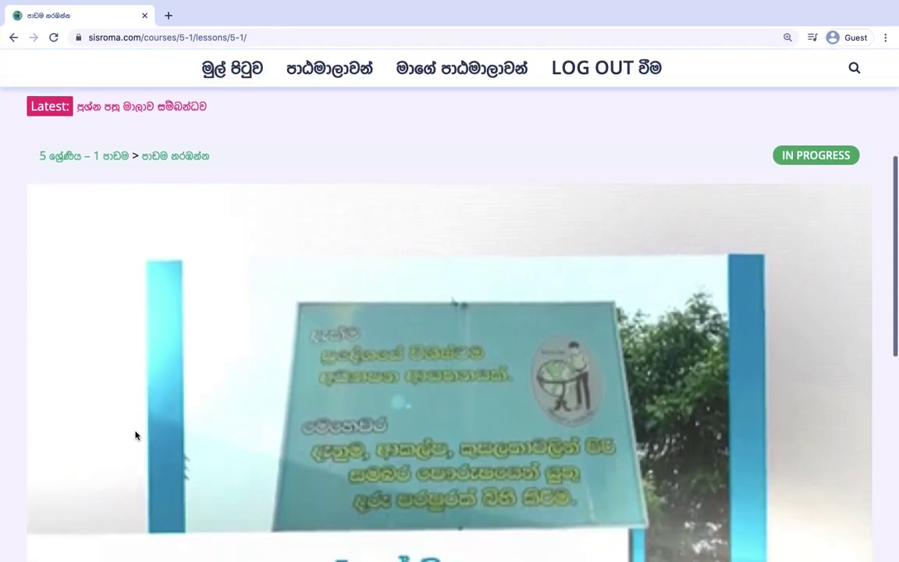
{"action": "scroll", "coordinate": [135, 435], "scroll_direction": "down", "scroll_amount": 1}
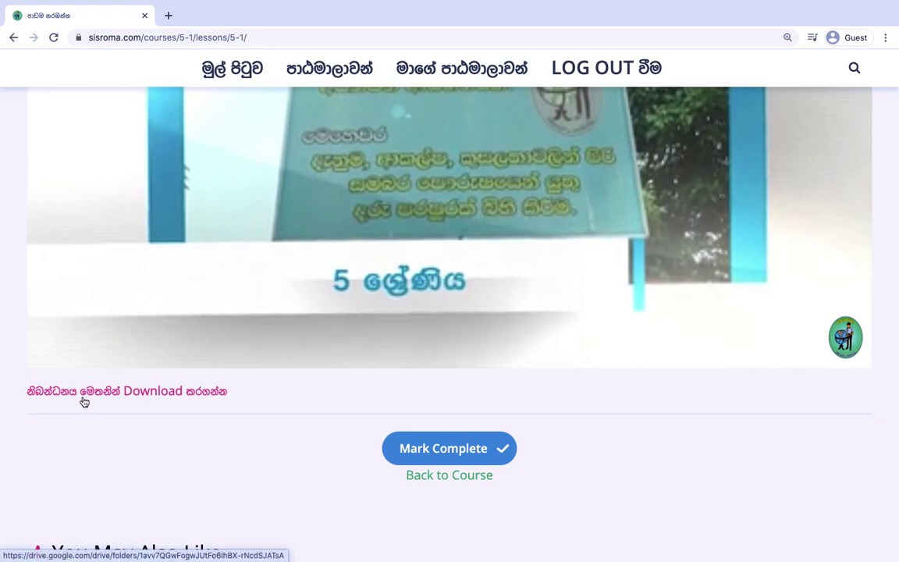
Open the Grade 5 Lesson 01 notes folder in Google Drive, then return to the lesson tab.
{"action": "left_click", "coordinate": [123, 394]}
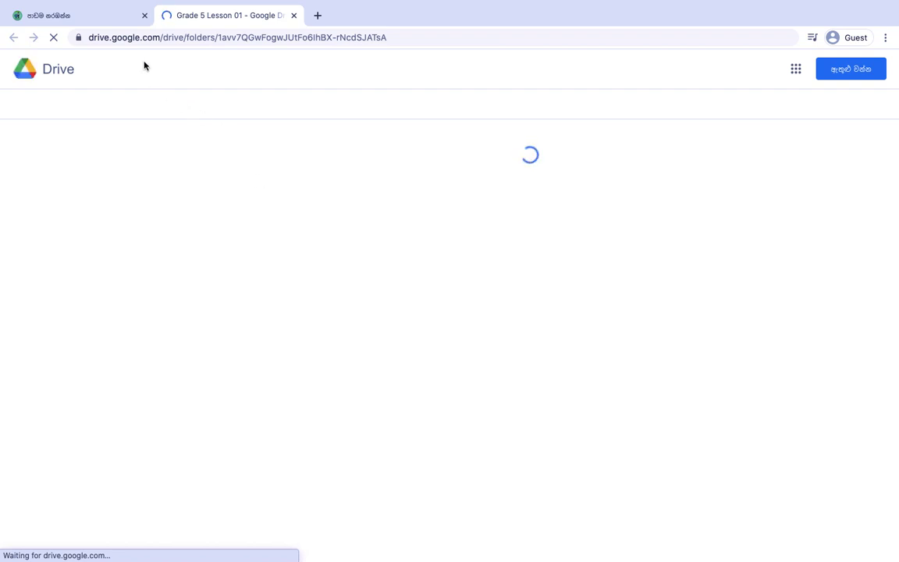
{"action": "left_click", "coordinate": [91, 17]}
{"action": "scroll", "coordinate": [257, 355], "scroll_direction": "up", "scroll_amount": 5}
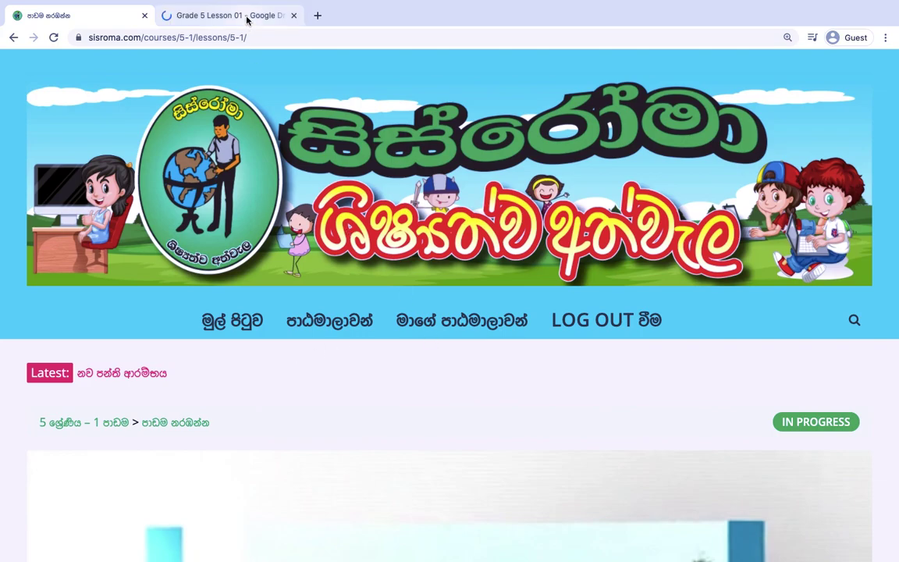
{"action": "left_click", "coordinate": [247, 21]}
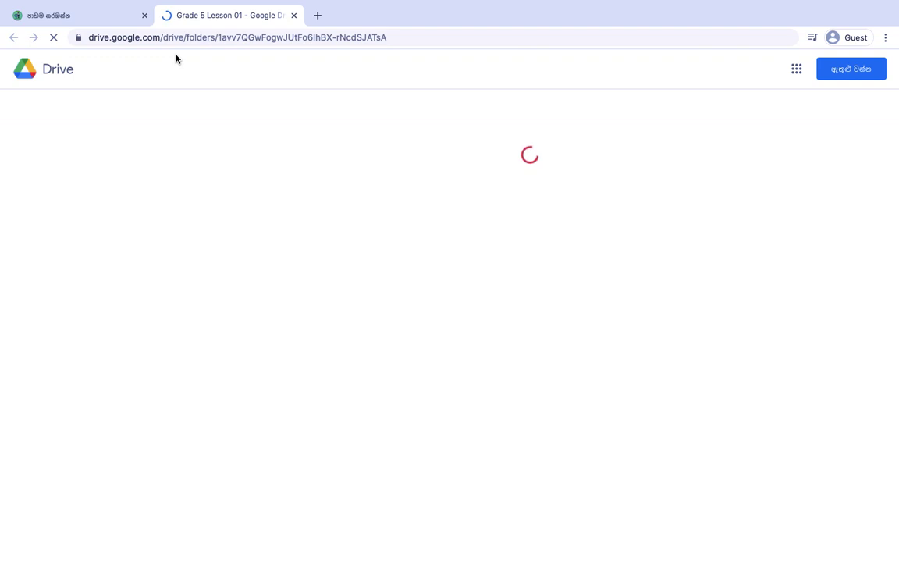
{"action": "left_click", "coordinate": [101, 20]}
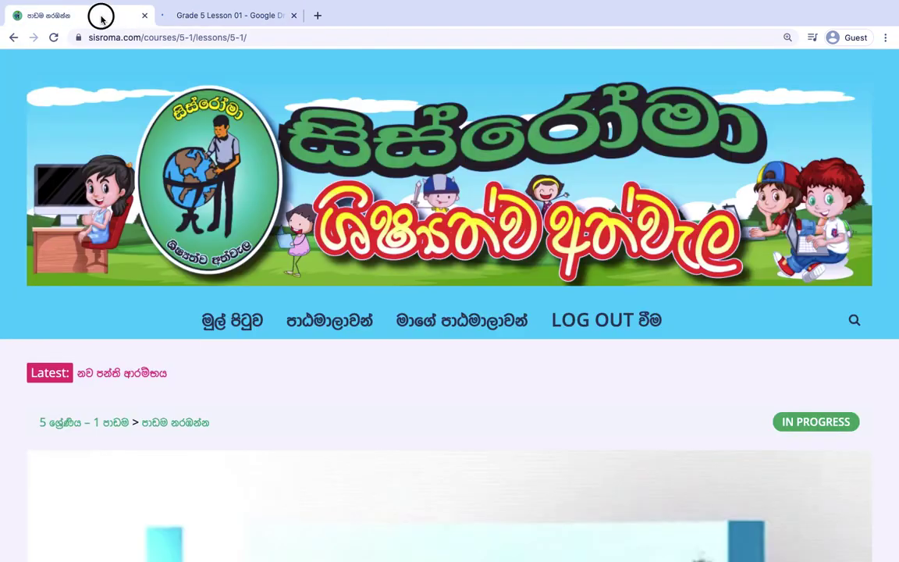